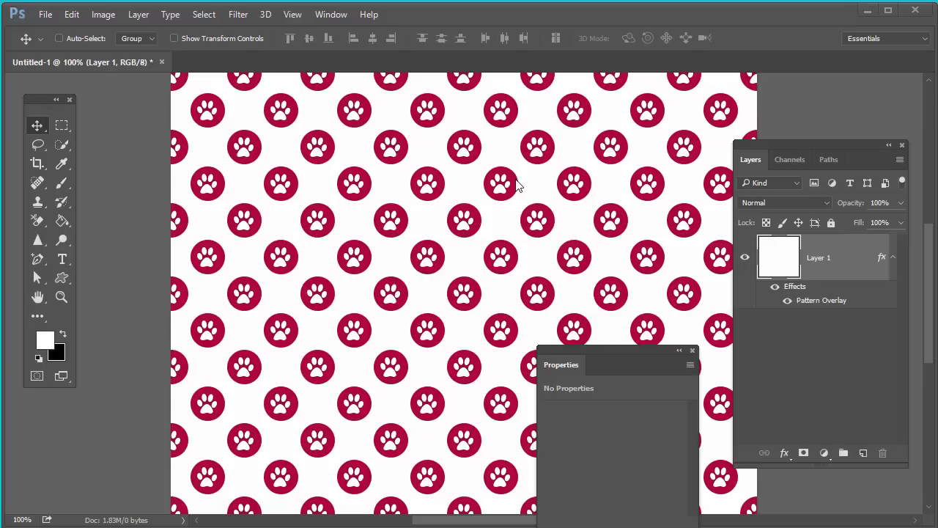
Close the Layers and Properties panels and float the Untitled-1 pattern document in its own window
{"action": "left_click", "coordinate": [902, 146]}
{"action": "left_click", "coordinate": [691, 350]}
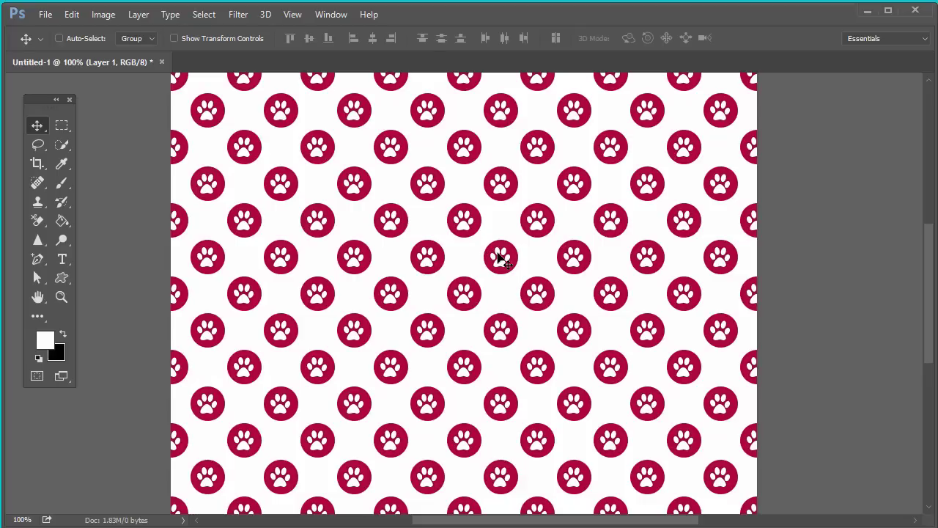
{"action": "left_click_drag", "start_coordinate": [132, 63], "coordinate": [249, 155]}
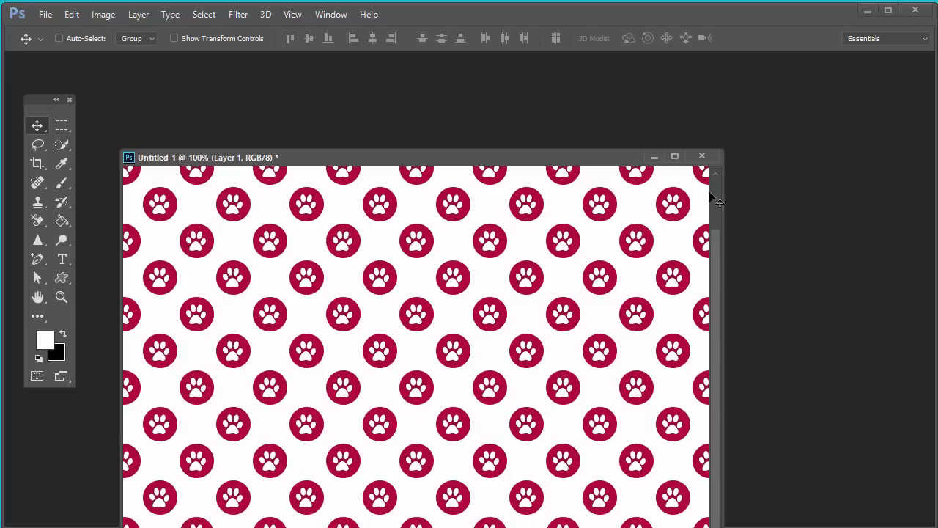
Minimize the pattern window and start a new document 100 px wide, selecting its height value
{"action": "left_click", "coordinate": [652, 155]}
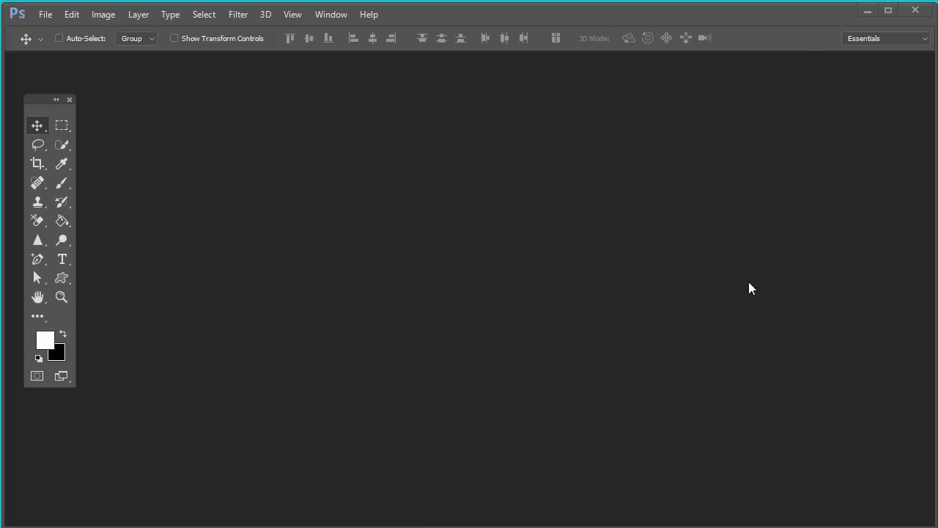
{"action": "left_click", "coordinate": [42, 14]}
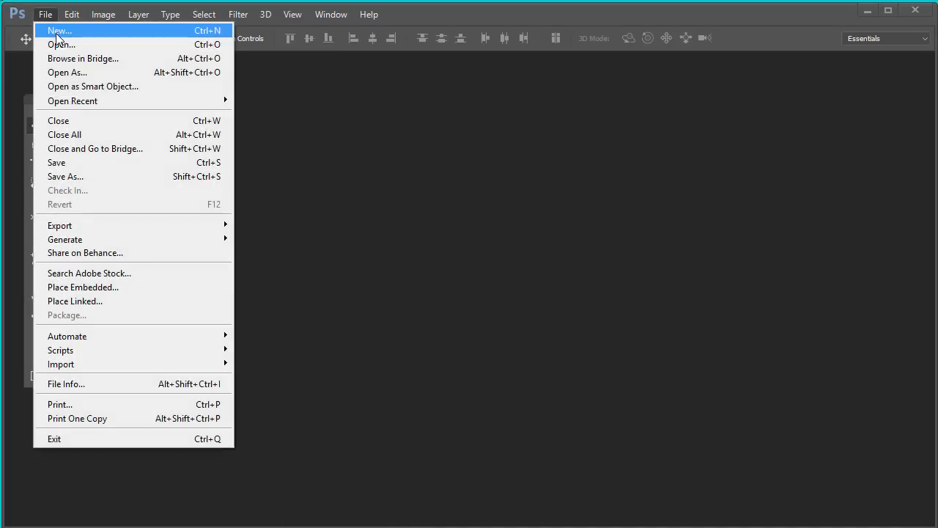
{"action": "left_click", "coordinate": [57, 35]}
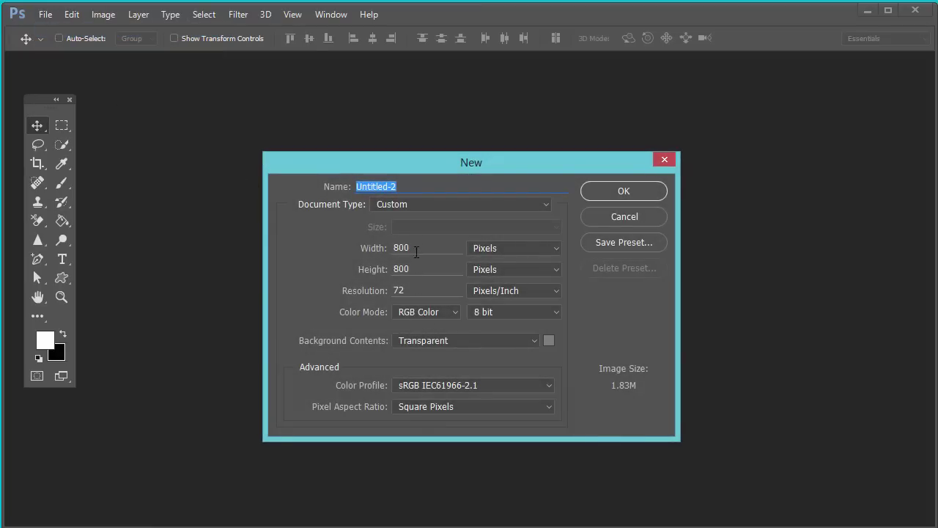
{"action": "left_click_drag", "start_coordinate": [416, 251], "coordinate": [344, 249]}
{"action": "type", "text": "100"}
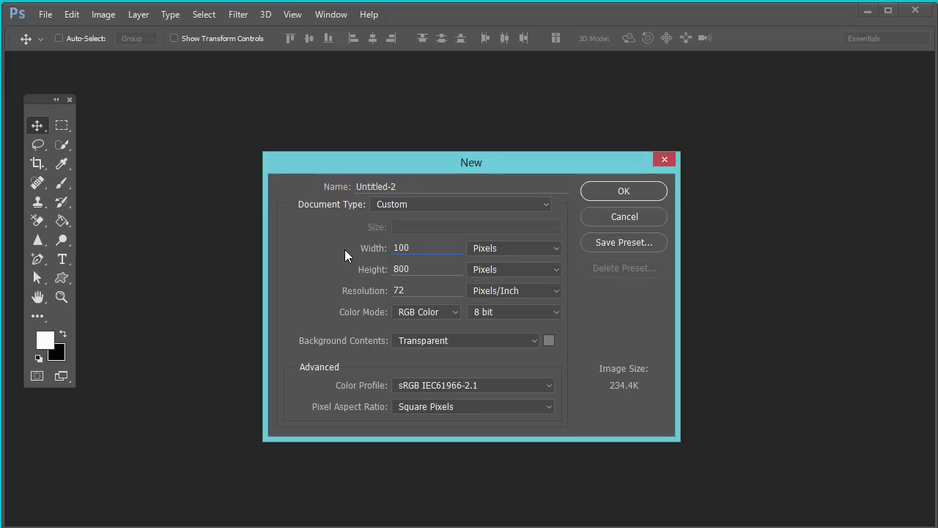
{"action": "left_click", "coordinate": [419, 270]}
{"action": "left_click_drag", "start_coordinate": [372, 266], "coordinate": [348, 275]}
Create the 100 × 100 px transparent document in a small repositioned window, zoomed to 300%
{"action": "type", "text": "100"}
{"action": "left_click", "coordinate": [614, 194]}
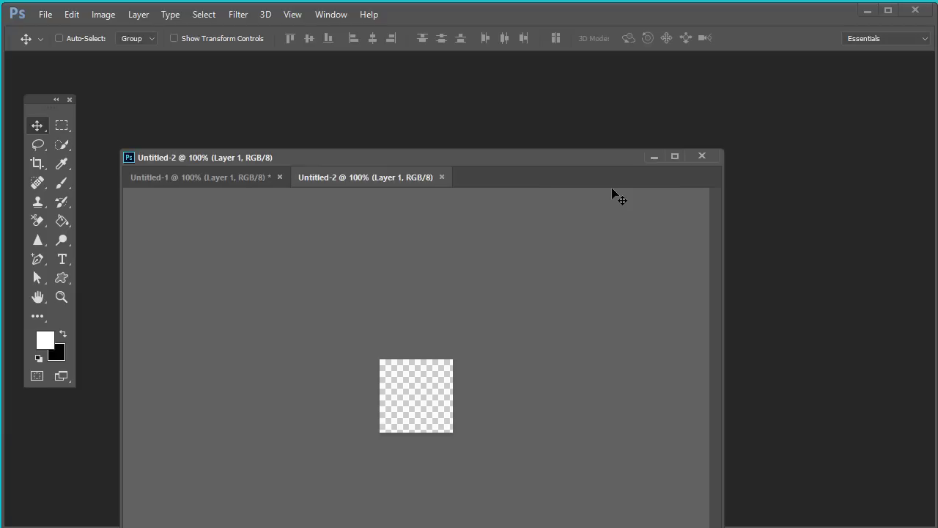
{"action": "left_click_drag", "start_coordinate": [318, 167], "coordinate": [301, 101]}
{"action": "left_click_drag", "start_coordinate": [605, 86], "coordinate": [631, 72]}
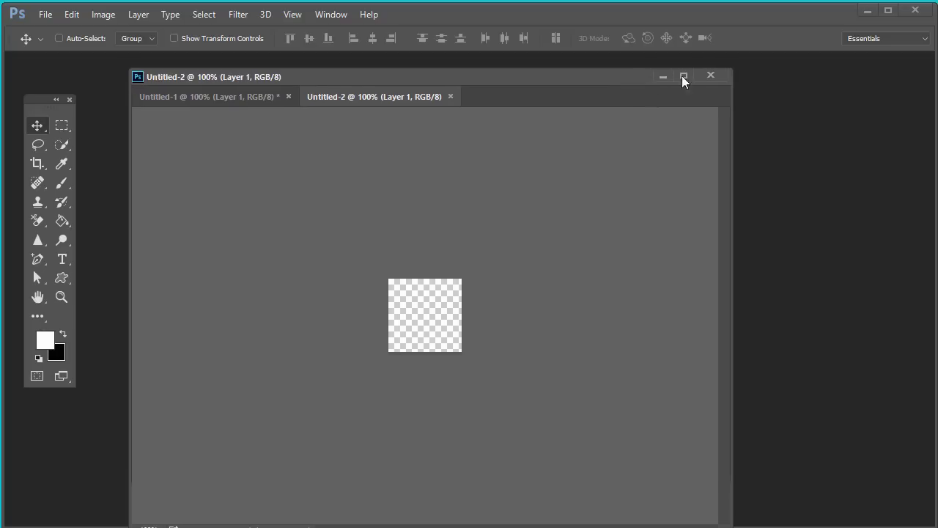
{"action": "left_click_drag", "start_coordinate": [732, 71], "coordinate": [628, 217]}
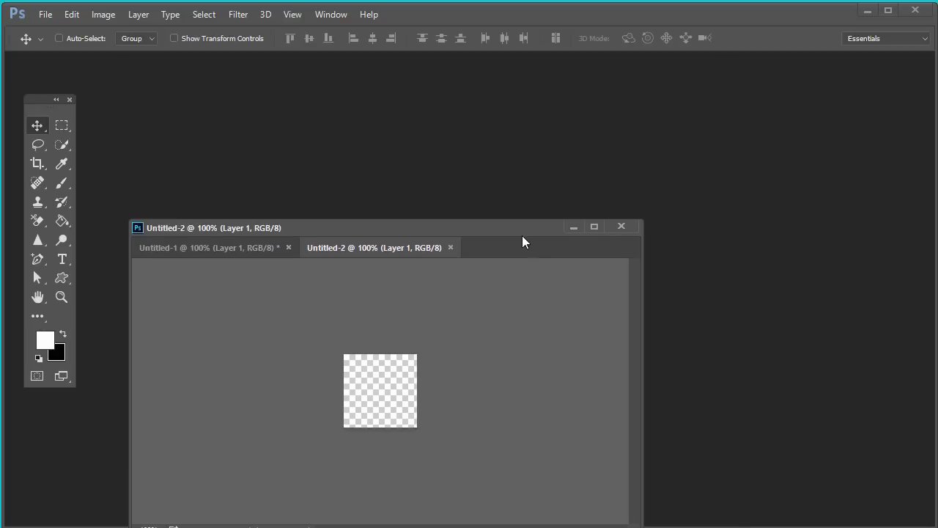
{"action": "left_click_drag", "start_coordinate": [522, 235], "coordinate": [590, 164]}
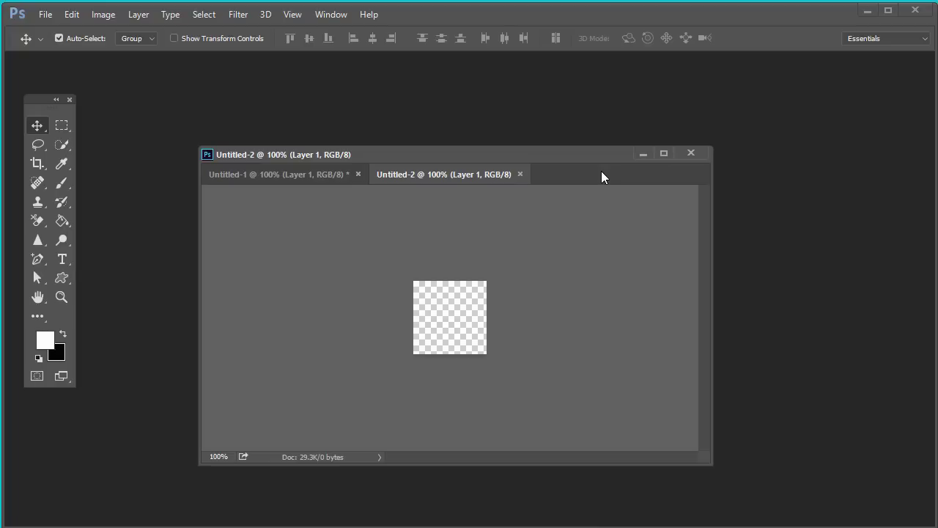
{"action": "key", "text": "ctrl+plus"}
{"action": "key", "text": "ctrl+plus"}
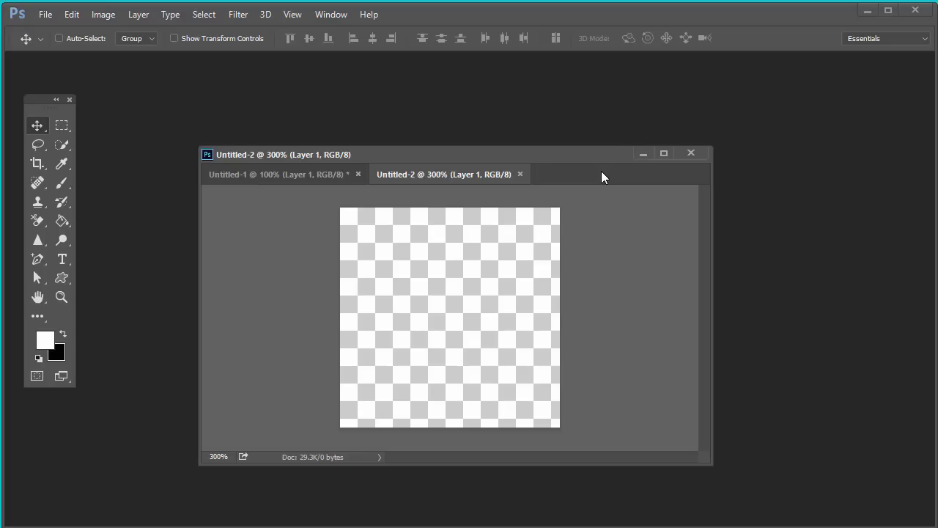
Use the Ellipse Tool to draw a 50 × 50 px circle in the tile's middle
{"action": "left_click", "coordinate": [62, 278]}
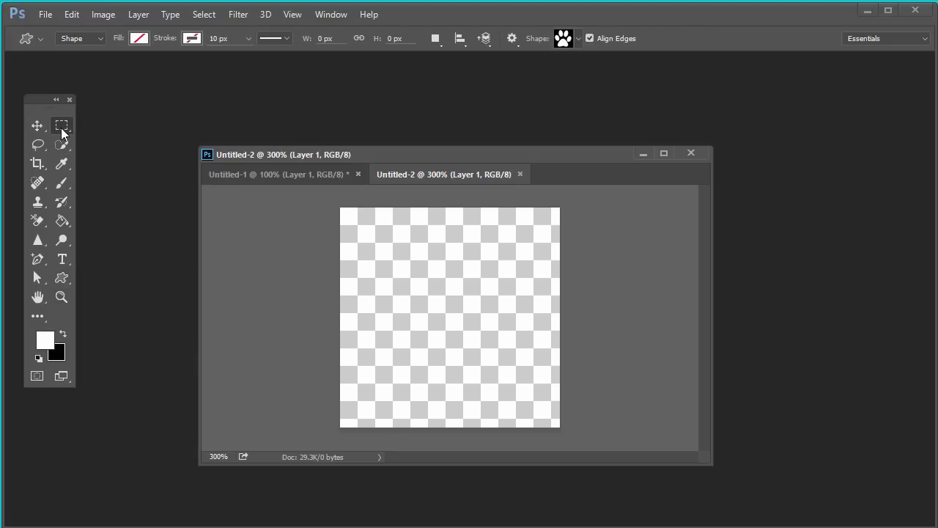
{"action": "left_click", "coordinate": [63, 125]}
{"action": "left_click", "coordinate": [63, 279]}
{"action": "left_click", "coordinate": [98, 306]}
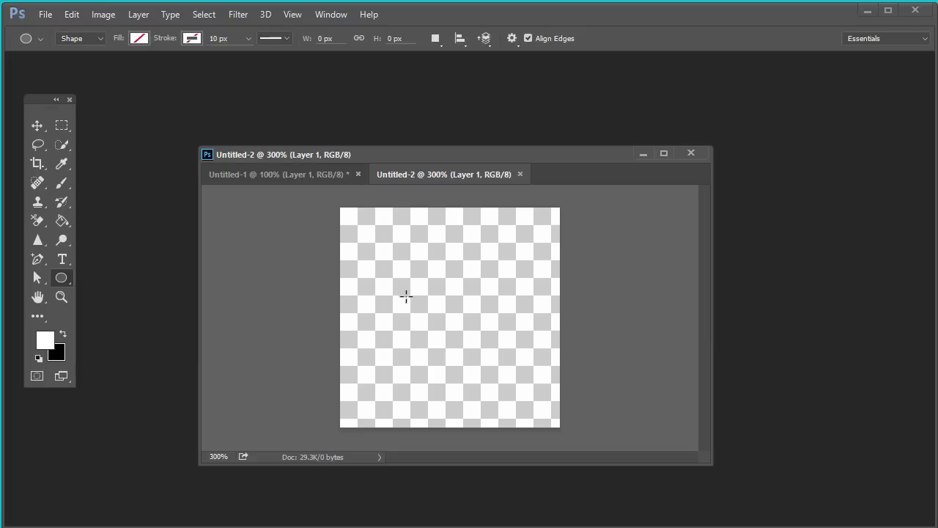
{"action": "left_click_drag", "start_coordinate": [391, 262], "coordinate": [497, 402]}
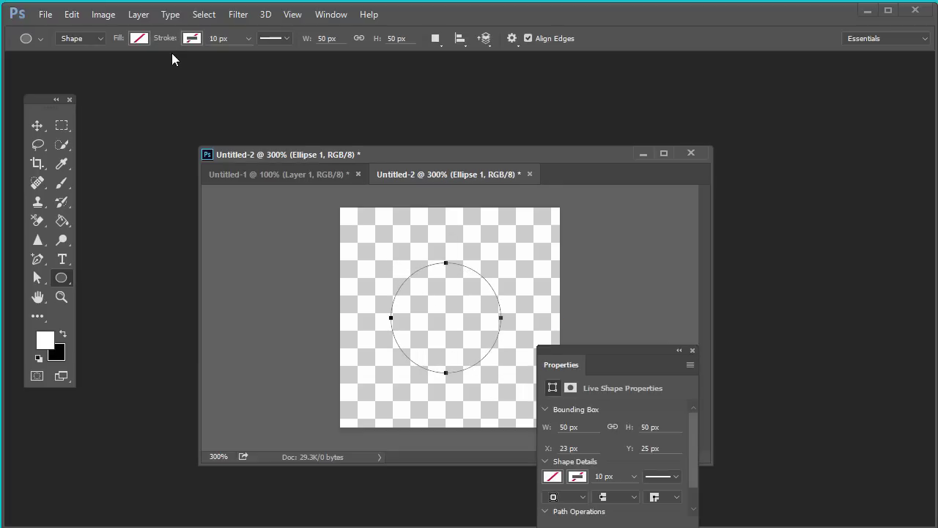
Fill the circle with crimson, nudge it one pixel left and up, and close Properties
{"action": "left_click", "coordinate": [139, 38]}
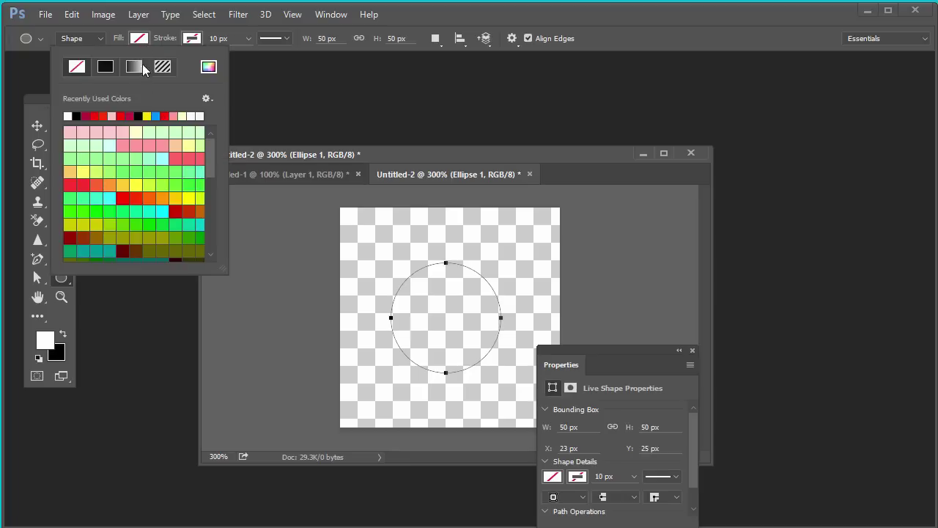
{"action": "left_click", "coordinate": [129, 115]}
{"action": "left_click", "coordinate": [37, 125]}
{"action": "key", "text": "Left"}
{"action": "key", "text": "Up"}
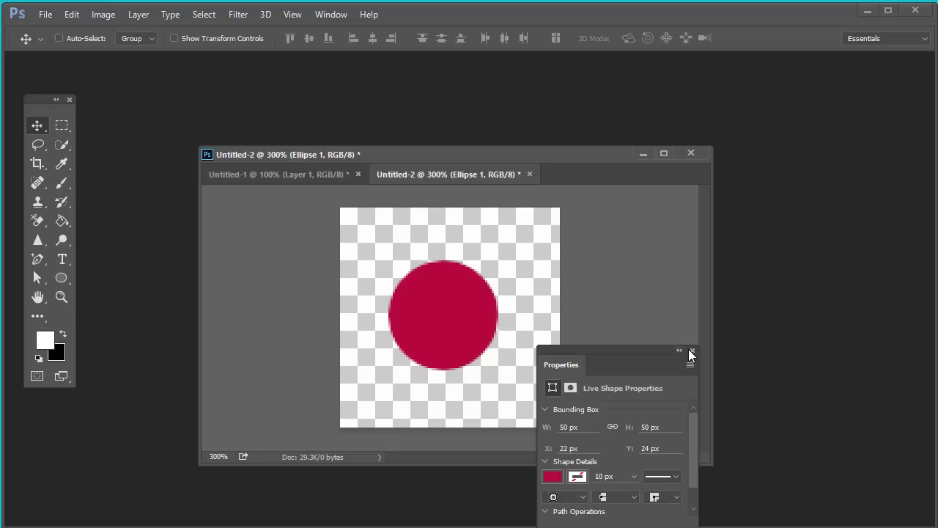
{"action": "left_click", "coordinate": [691, 349]}
Set the Custom Shape tool to the paw print preset shape
{"action": "left_click", "coordinate": [61, 278]}
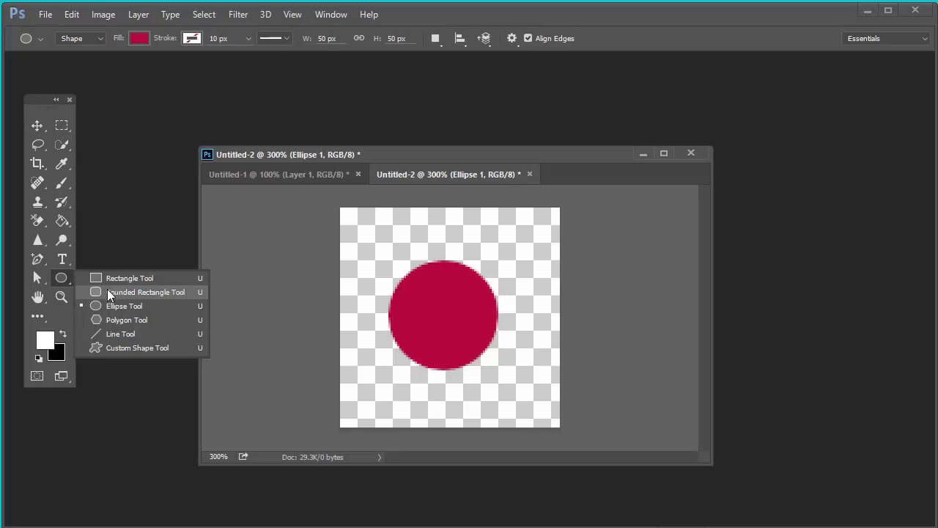
{"action": "left_click", "coordinate": [128, 348]}
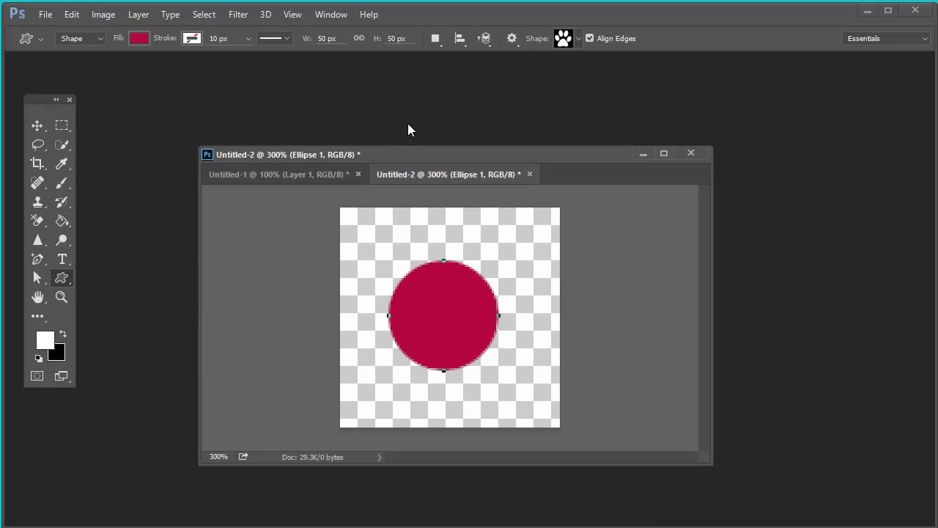
{"action": "left_click", "coordinate": [578, 39]}
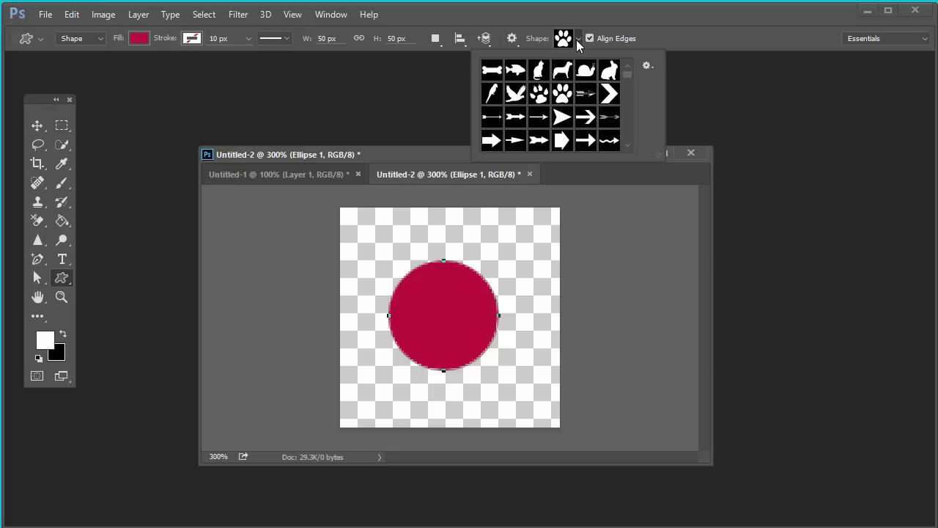
{"action": "left_click", "coordinate": [539, 93]}
{"action": "left_click", "coordinate": [562, 93]}
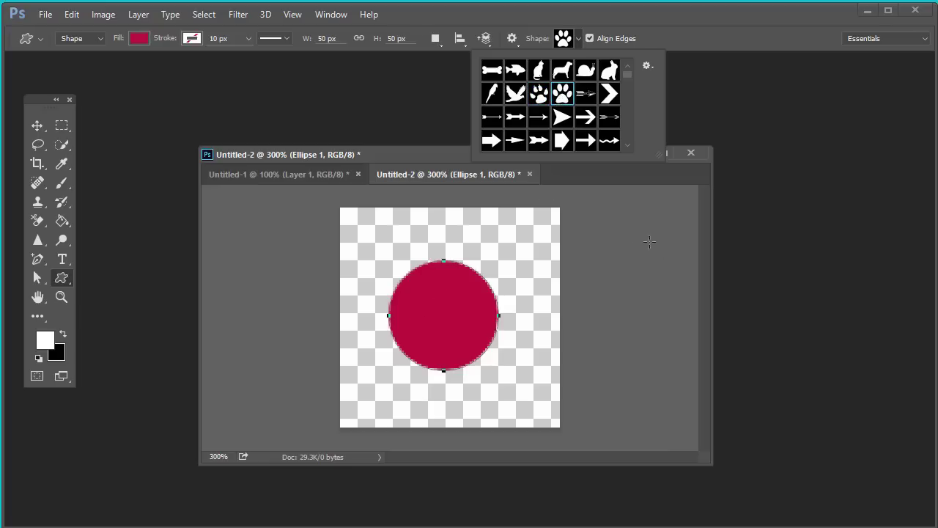
{"action": "left_click", "coordinate": [527, 270]}
{"action": "left_click", "coordinate": [568, 243]}
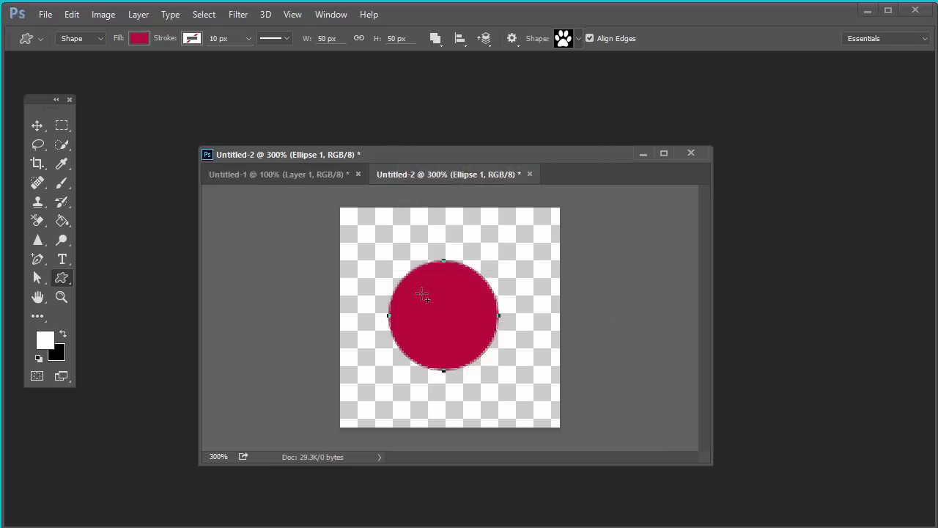
Show the Layers panel, draw a white paw print over the circle, and select both layers
{"action": "left_click", "coordinate": [330, 14]}
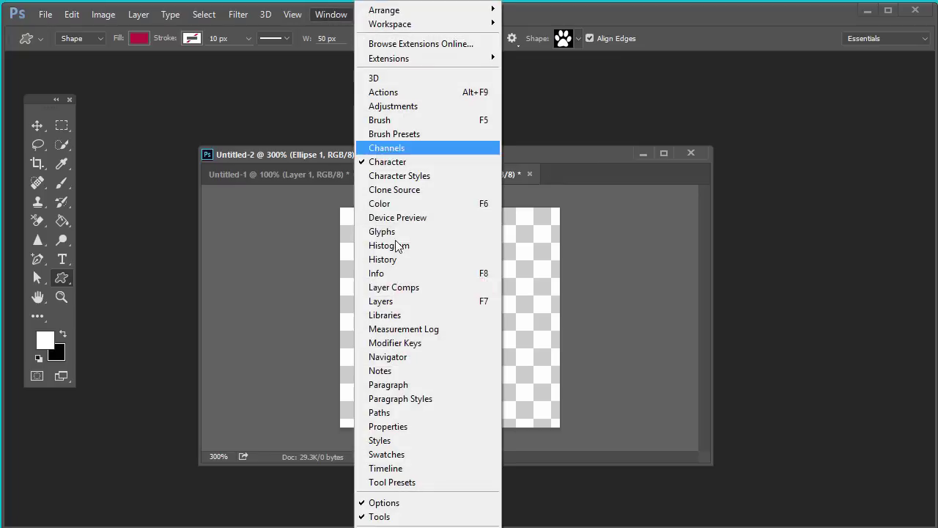
{"action": "left_click", "coordinate": [397, 302]}
{"action": "left_click", "coordinate": [862, 453]}
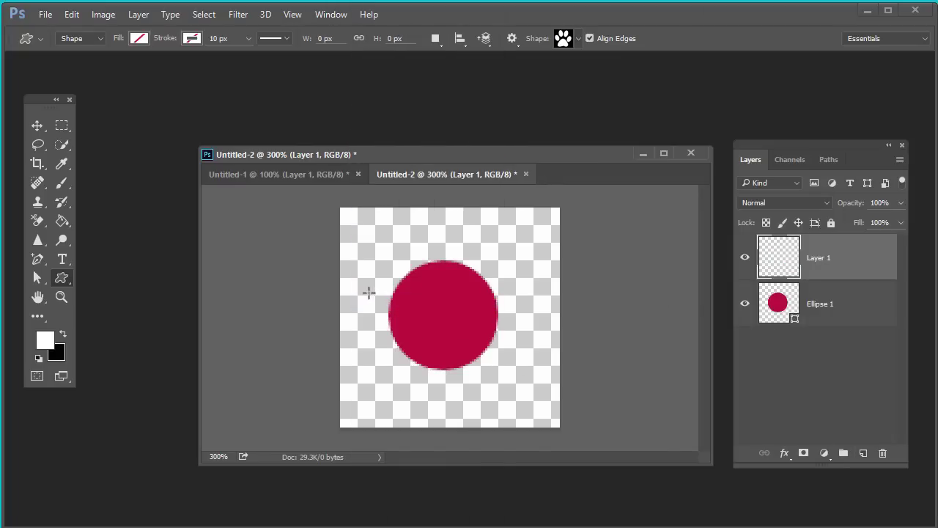
{"action": "left_click_drag", "start_coordinate": [415, 285], "coordinate": [478, 345]}
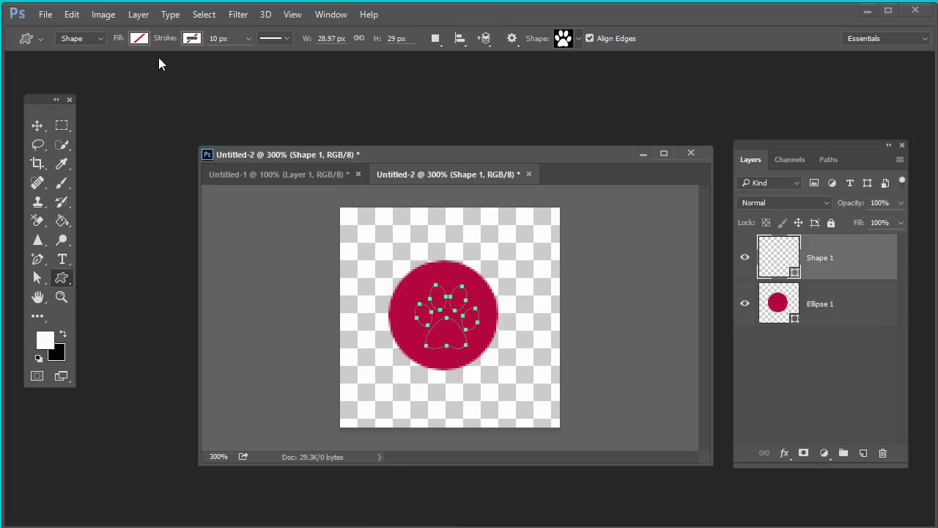
{"action": "left_click", "coordinate": [191, 39]}
{"action": "left_click", "coordinate": [138, 38]}
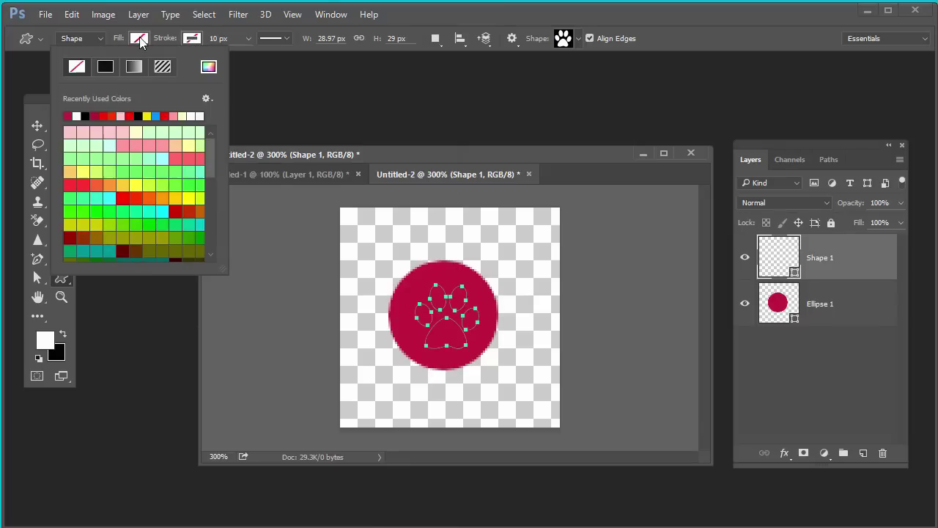
{"action": "left_click", "coordinate": [77, 116]}
{"action": "left_click", "coordinate": [37, 126]}
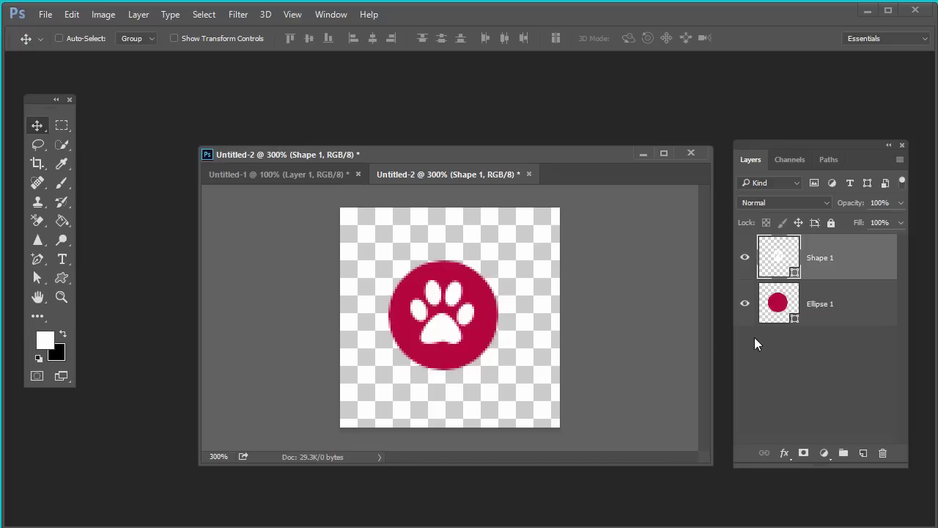
{"action": "left_click", "coordinate": [835, 300]}
Align the paw and circle layers on their centres, then select the paw layer alone
{"action": "left_click", "coordinate": [831, 270], "text": "shift"}
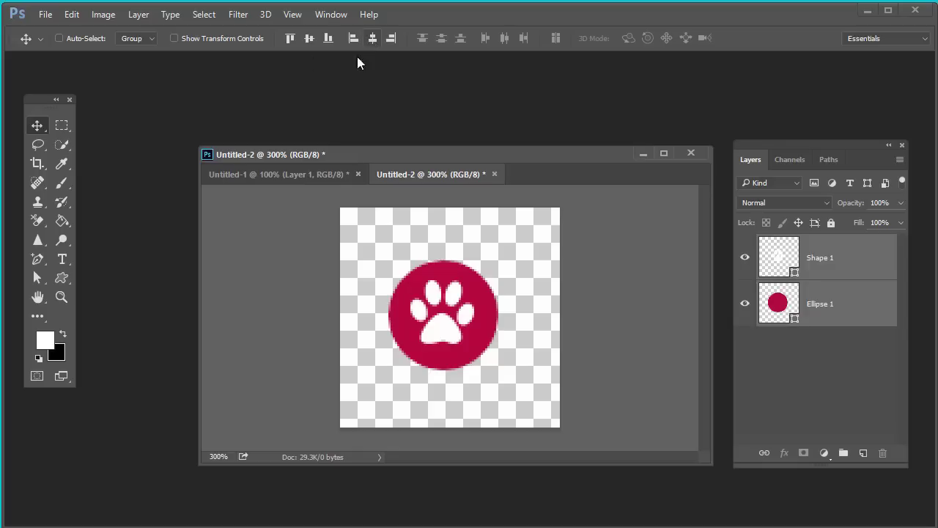
{"action": "left_click", "coordinate": [309, 38]}
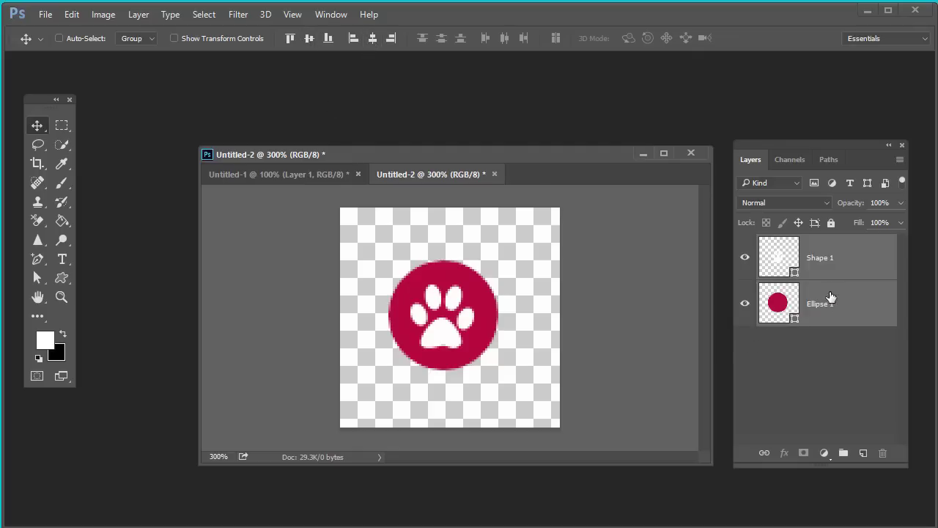
{"action": "left_click", "coordinate": [825, 263]}
{"action": "double_click", "coordinate": [822, 258]}
{"action": "left_click", "coordinate": [848, 297]}
{"action": "left_click", "coordinate": [849, 297]}
{"action": "left_click", "coordinate": [823, 264]}
Give the paw a Multiply drop shadow at about 34% opacity, 33% spread, 4 px size
{"action": "left_click", "coordinate": [784, 453]}
{"action": "left_click", "coordinate": [824, 442]}
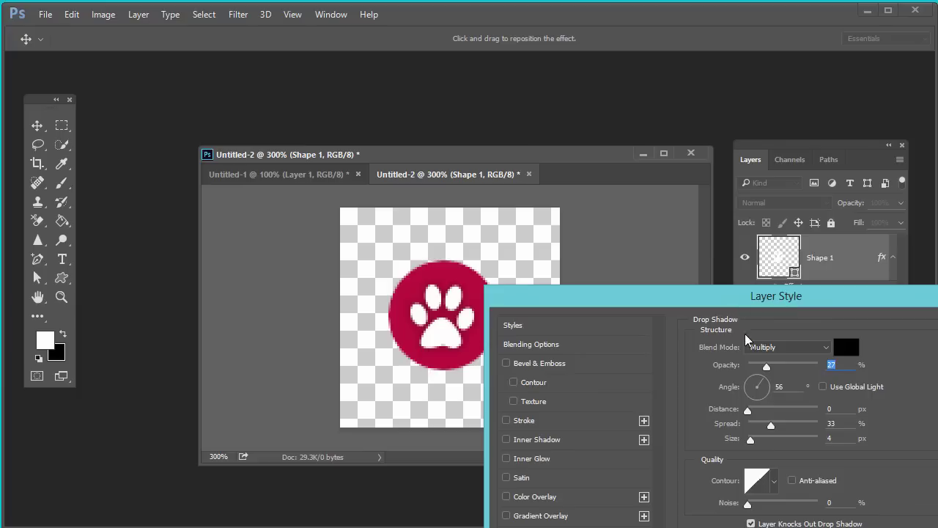
{"action": "left_click_drag", "start_coordinate": [766, 366], "coordinate": [771, 367]}
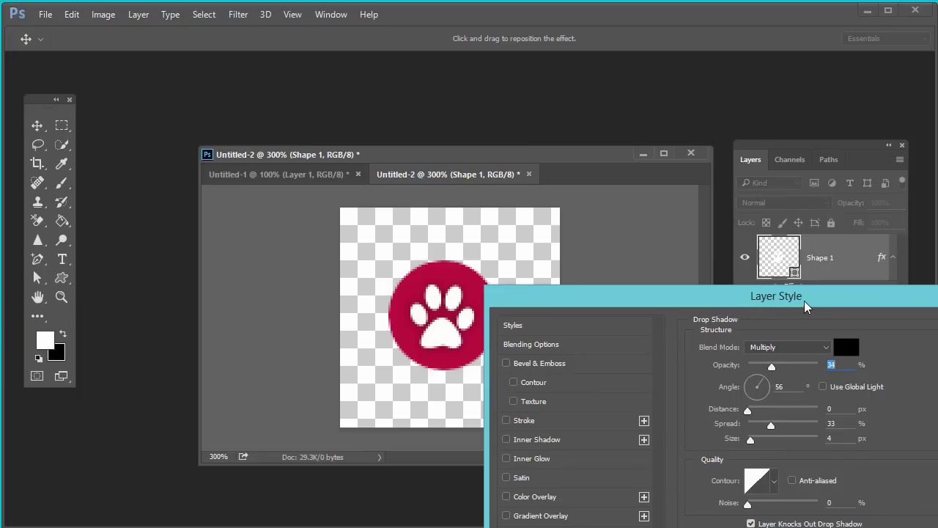
{"action": "left_click_drag", "start_coordinate": [897, 293], "coordinate": [684, 364]}
{"action": "left_click", "coordinate": [828, 388]}
{"action": "left_click", "coordinate": [848, 345]}
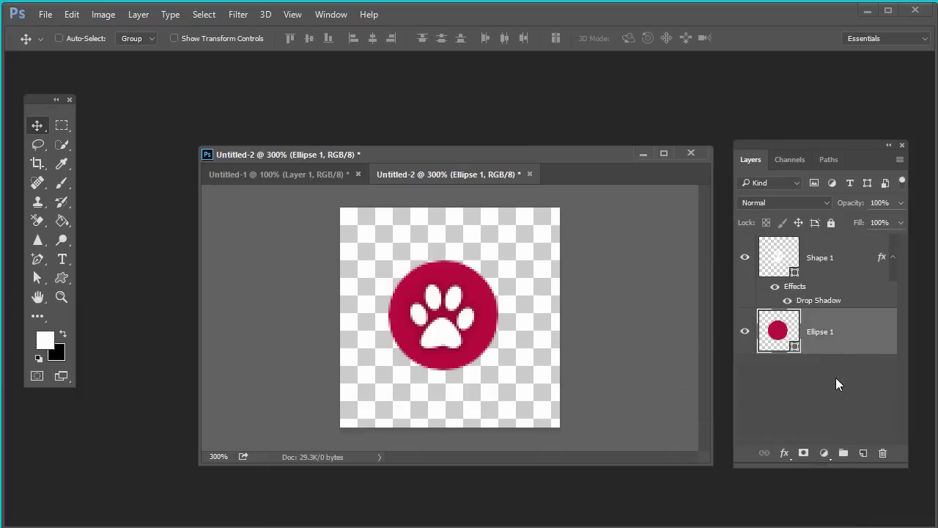
Give the circle a crimson outline from the recent swatches
{"action": "left_click", "coordinate": [67, 277]}
{"action": "left_click", "coordinate": [192, 39]}
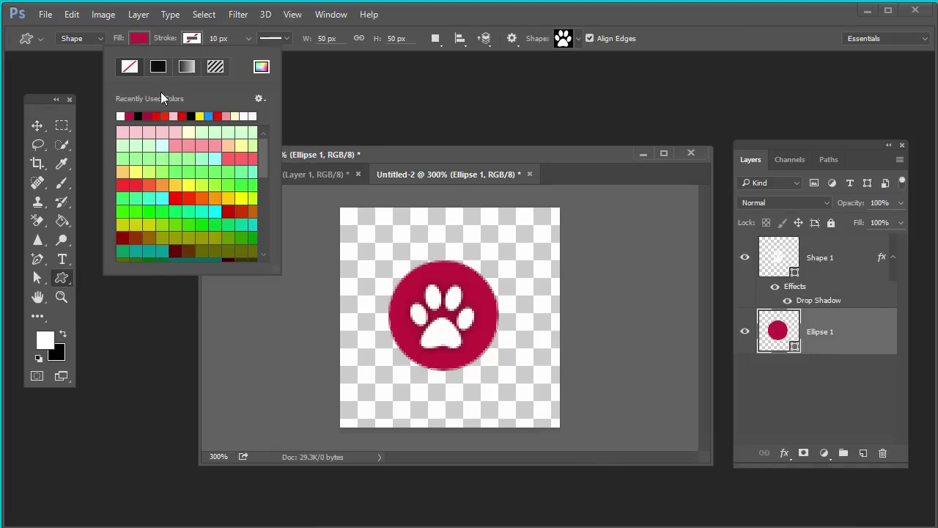
{"action": "left_click", "coordinate": [149, 113]}
{"action": "left_click", "coordinate": [160, 115]}
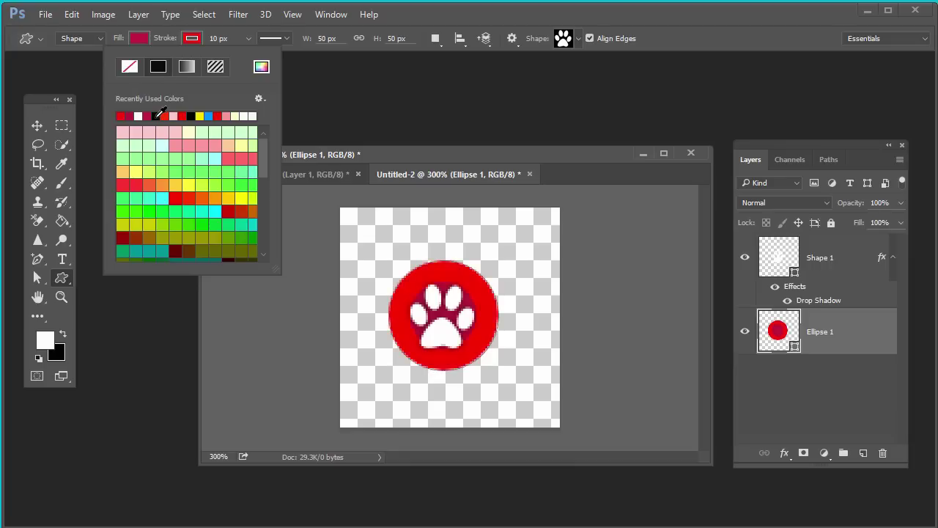
{"action": "left_click", "coordinate": [151, 115]}
{"action": "left_click", "coordinate": [218, 39]}
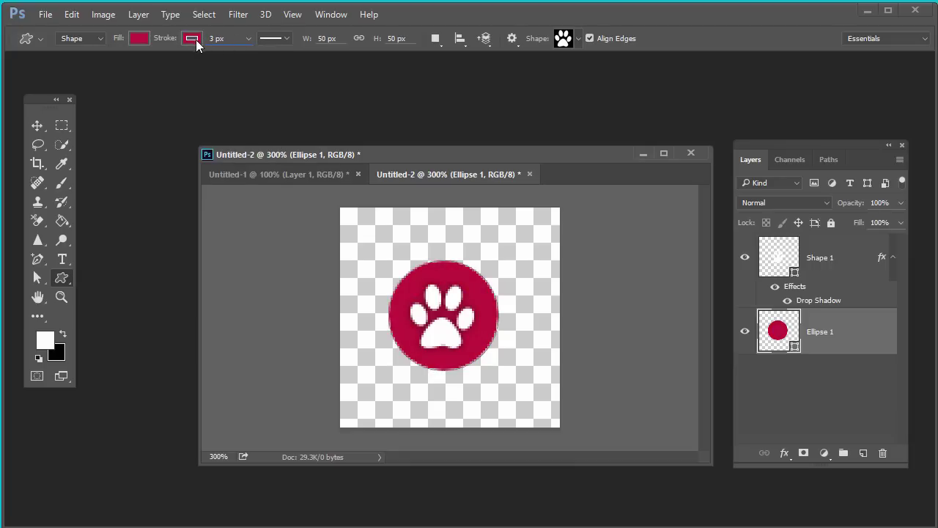
Refine the outline colour to da1c43 in the Color Picker and set its width to 2 px
{"action": "left_click", "coordinate": [192, 38]}
{"action": "left_click", "coordinate": [261, 67]}
{"action": "left_click", "coordinate": [431, 269]}
{"action": "left_click", "coordinate": [702, 303]}
{"action": "left_click", "coordinate": [853, 272]}
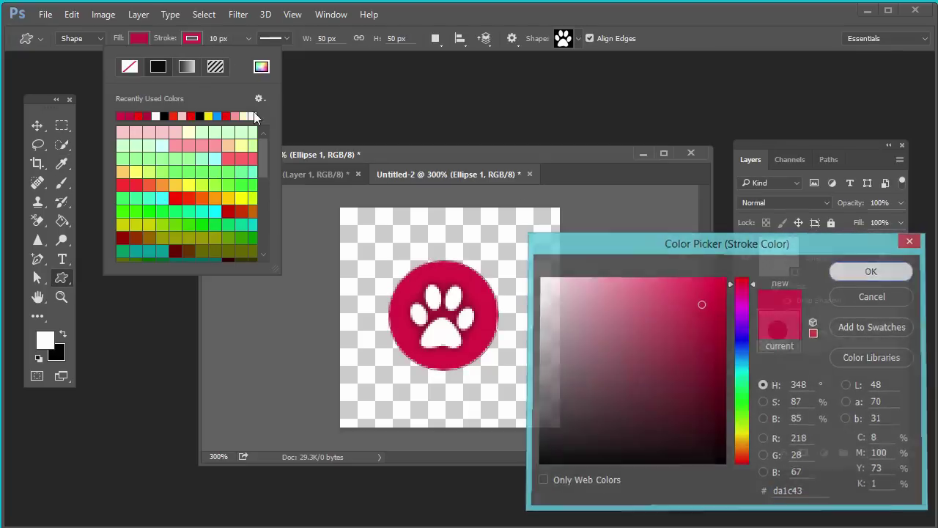
{"action": "left_click", "coordinate": [216, 36]}
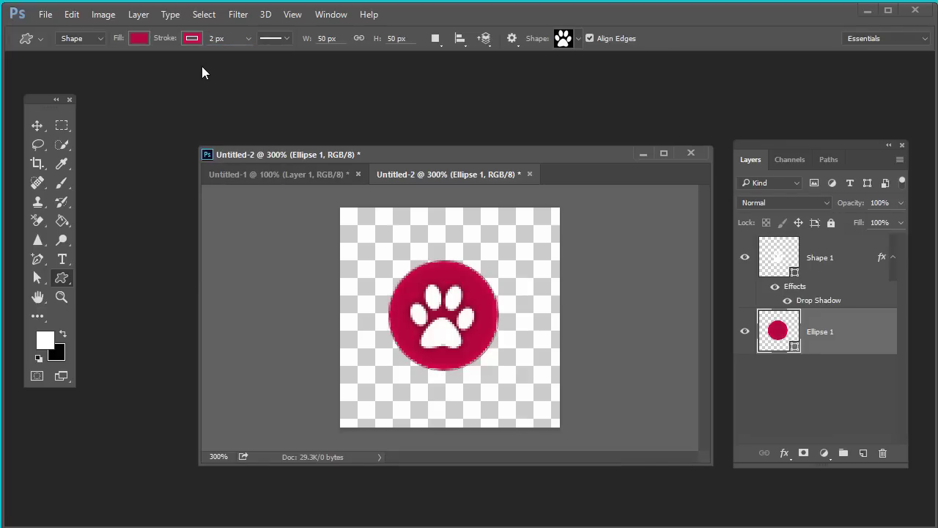
{"action": "left_click", "coordinate": [37, 125]}
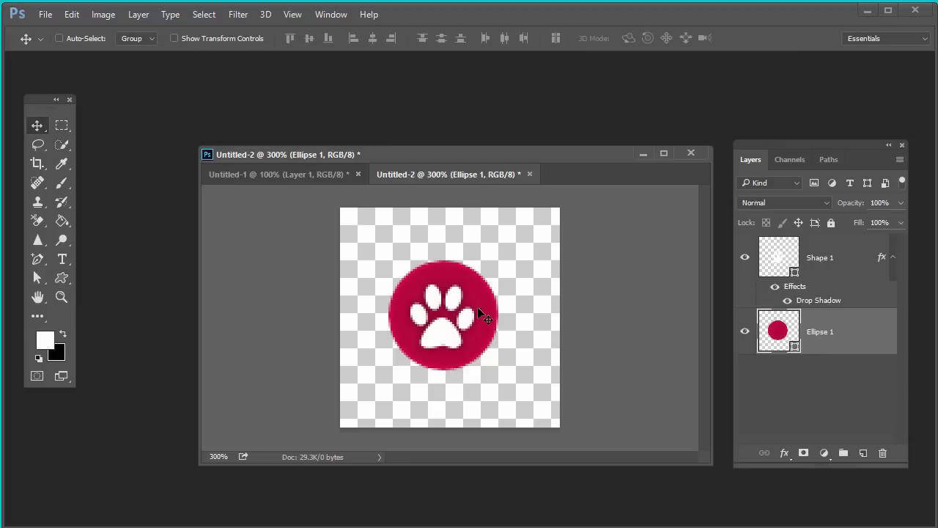
{"action": "left_click", "coordinate": [845, 264], "text": "ctrl"}
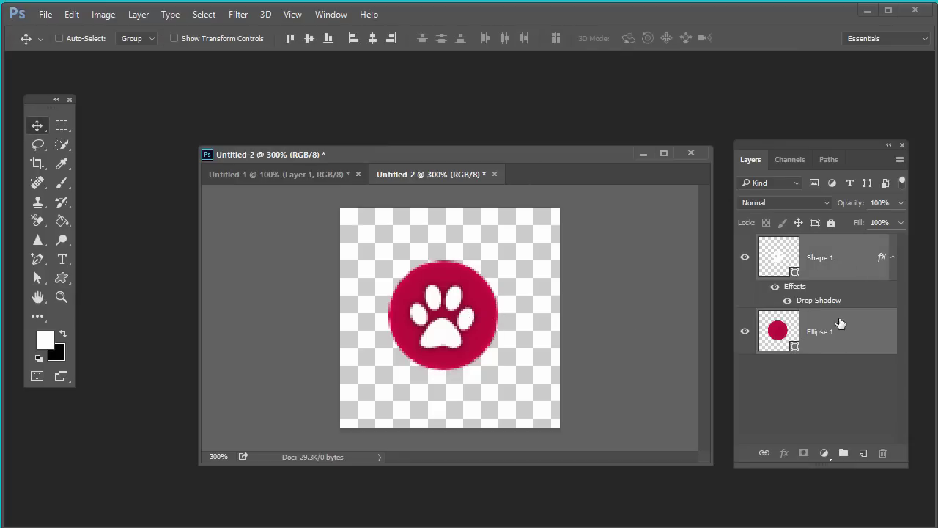
{"action": "left_click", "coordinate": [832, 257]}
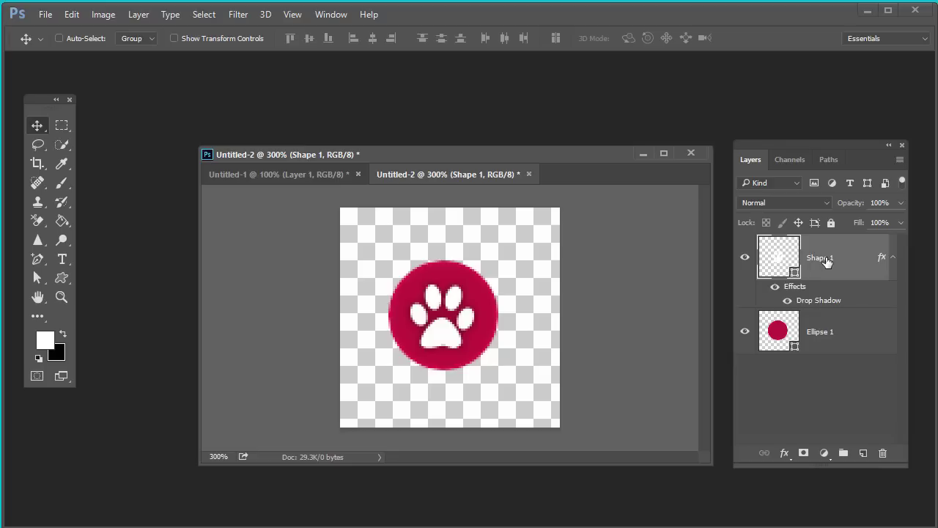
Rasterize the paw layer and the circle layer
{"action": "right_click", "coordinate": [821, 263]}
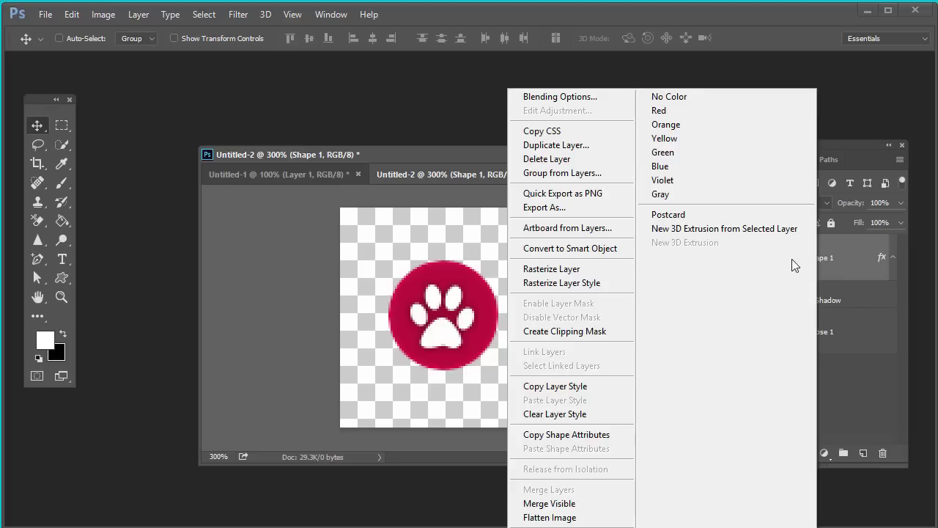
{"action": "left_click", "coordinate": [572, 269]}
{"action": "left_click", "coordinate": [847, 334]}
{"action": "right_click", "coordinate": [842, 335]}
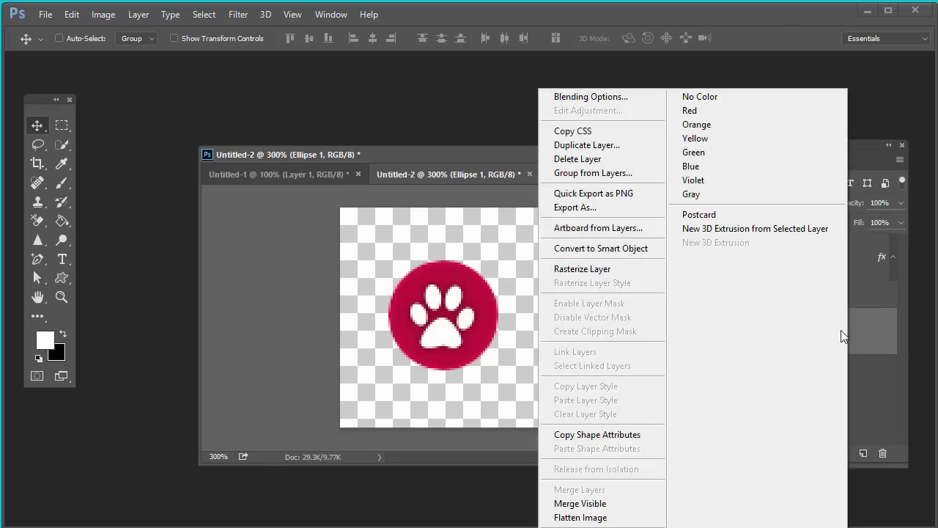
{"action": "left_click", "coordinate": [582, 269]}
Merge the paw layer down into the Ellipse 1 circle layer
{"action": "left_click", "coordinate": [835, 273]}
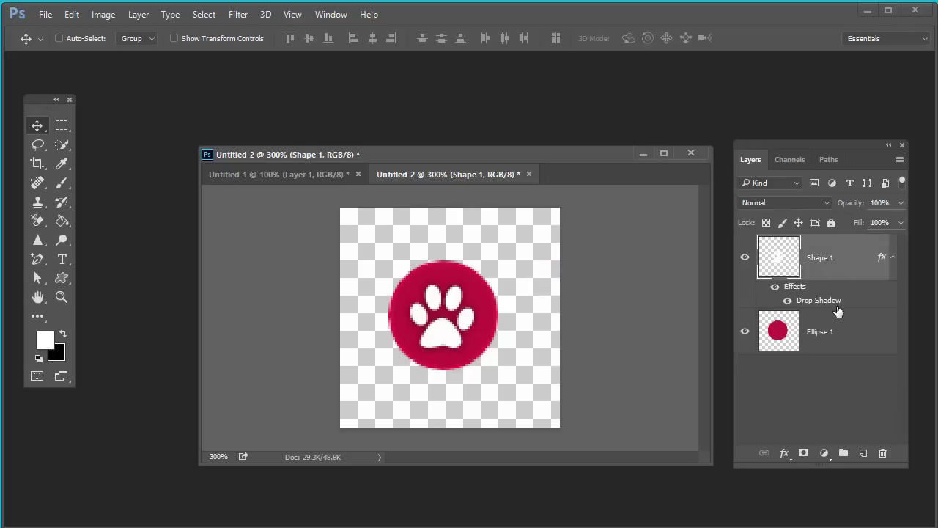
{"action": "right_click", "coordinate": [849, 260]}
{"action": "left_click", "coordinate": [848, 259]}
{"action": "right_click", "coordinate": [837, 261]}
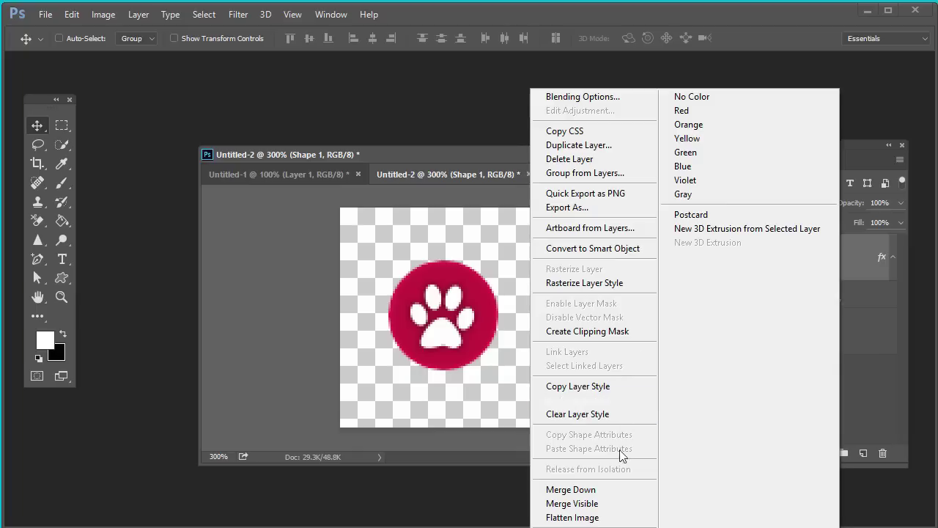
{"action": "left_click", "coordinate": [579, 489]}
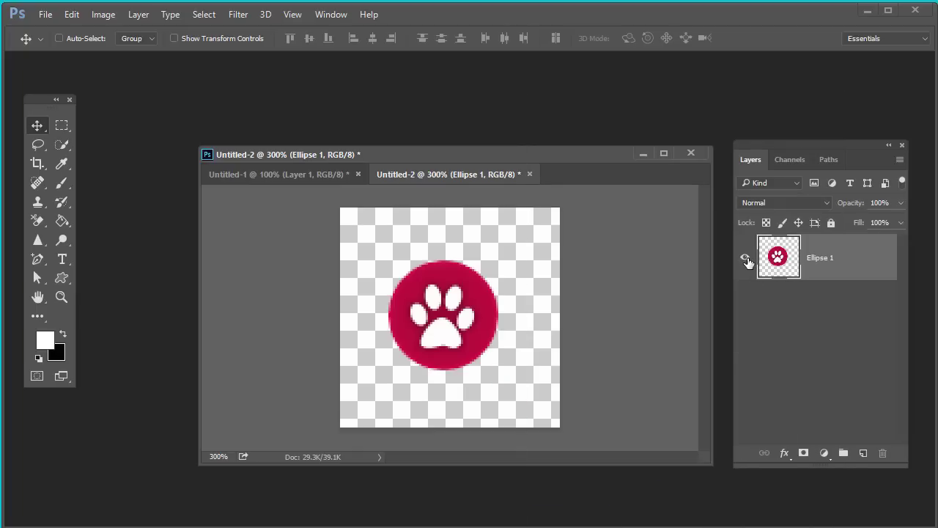
{"action": "left_click", "coordinate": [195, 18]}
Centre the paw badge horizontally and vertically on the canvas, deselect, and duplicate its layer
{"action": "left_click", "coordinate": [197, 29]}
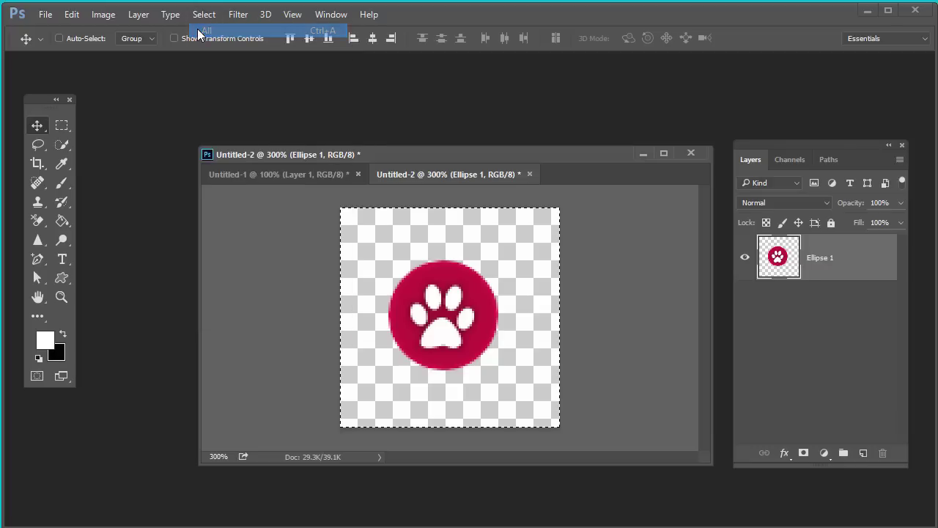
{"action": "left_click", "coordinate": [372, 40]}
{"action": "left_click", "coordinate": [308, 38]}
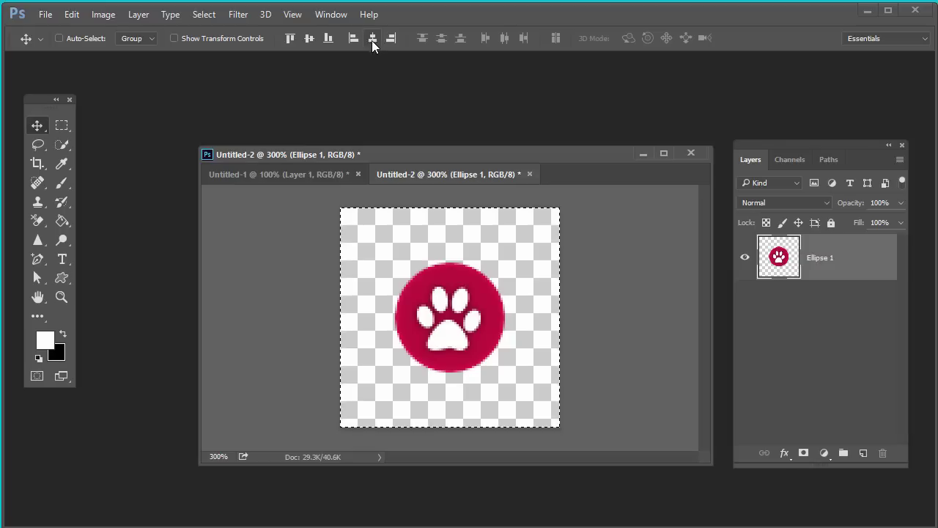
{"action": "key", "text": "ctrl+d"}
{"action": "key", "text": "ctrl+j"}
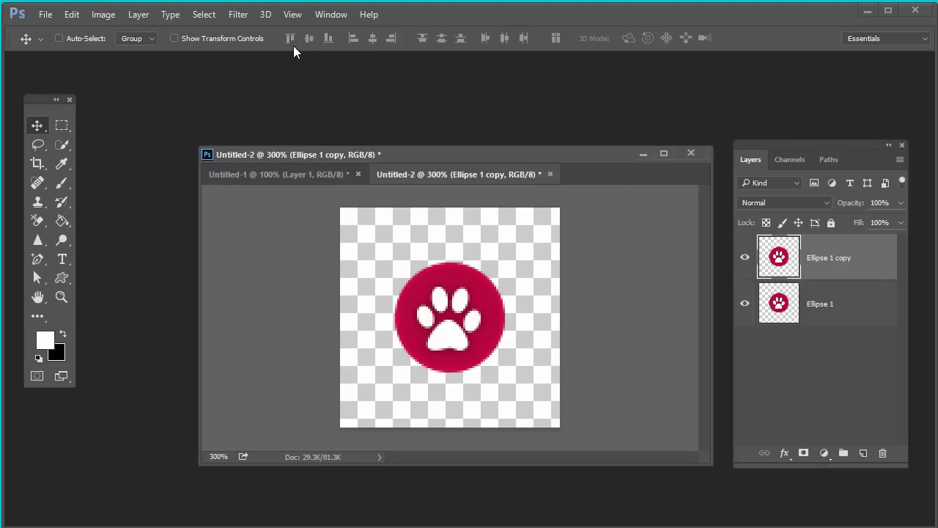
Browse the Filter menu to find the Offset filter
{"action": "left_click", "coordinate": [239, 17]}
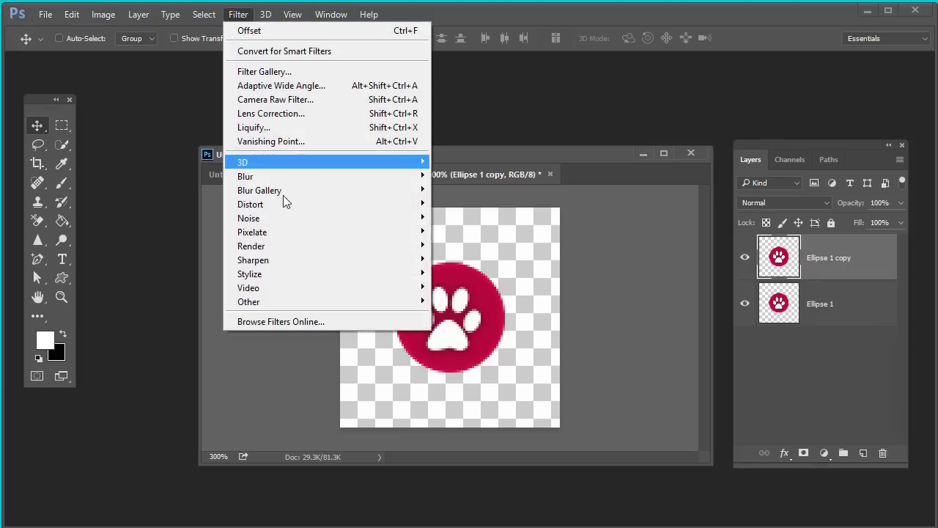
{"action": "mouse_move", "coordinate": [289, 299]}
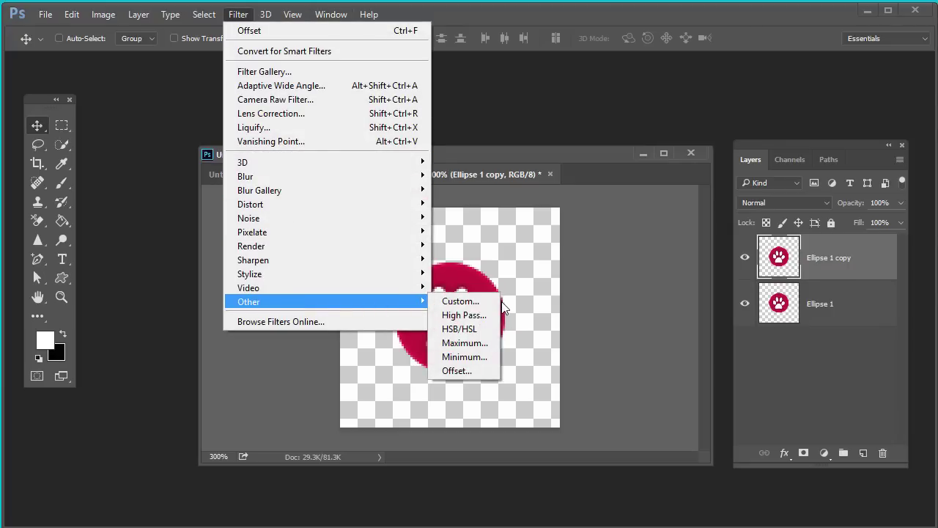
{"action": "left_click", "coordinate": [827, 271]}
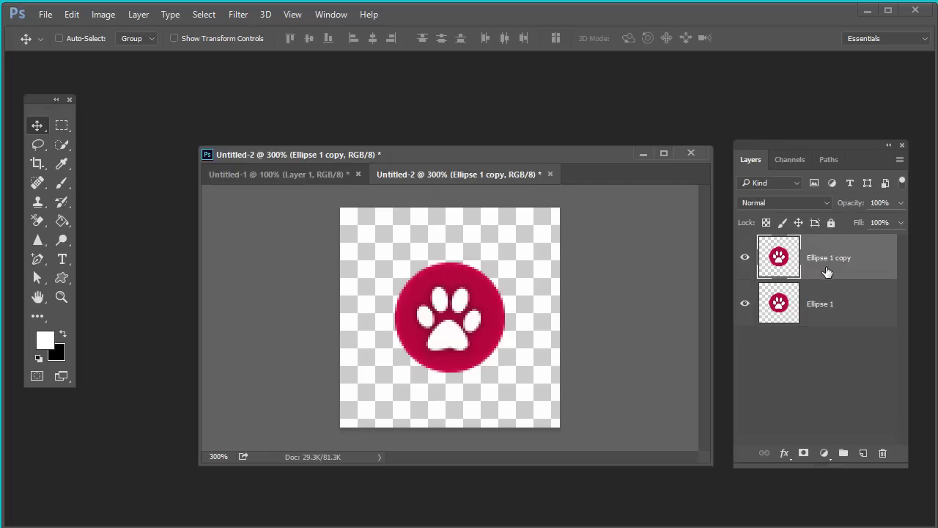
{"action": "left_click", "coordinate": [236, 18]}
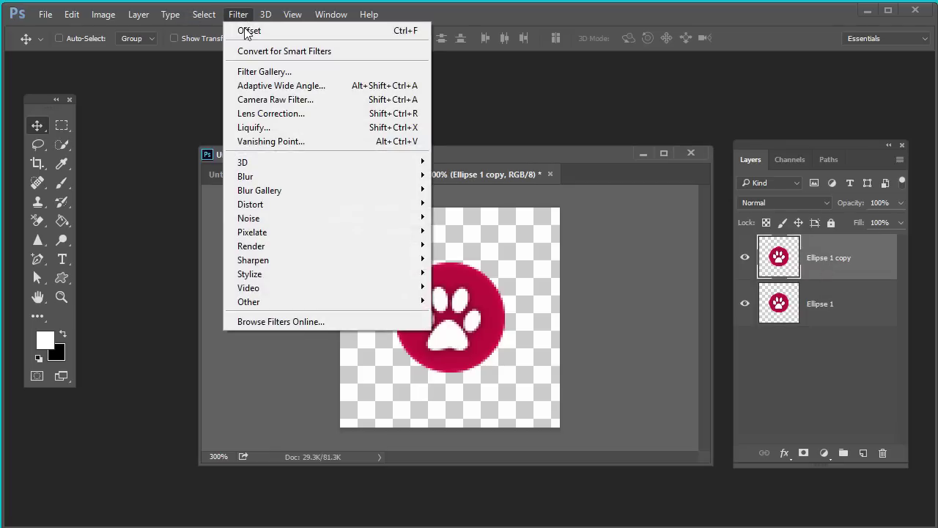
Open the Offset filter and try out the horizontal and vertical offset values
{"action": "mouse_move", "coordinate": [404, 303]}
{"action": "left_click", "coordinate": [477, 369]}
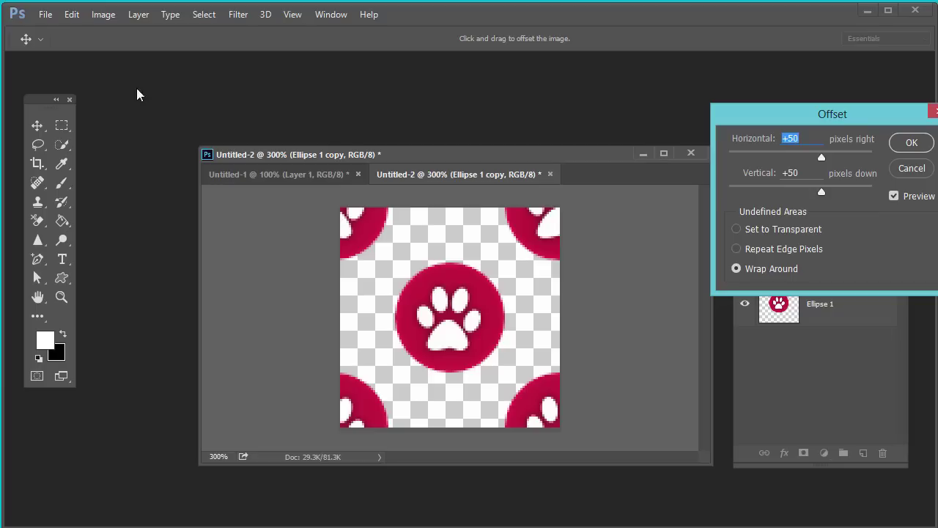
{"action": "left_click", "coordinate": [797, 139]}
{"action": "left_click_drag", "start_coordinate": [799, 116], "coordinate": [754, 41]}
{"action": "mouse_move", "coordinate": [769, 79]}
{"action": "left_mouse_down"}
{"action": "mouse_move", "coordinate": [755, 85]}
{"action": "mouse_move", "coordinate": [771, 80]}
{"action": "left_mouse_up"}
{"action": "left_click_drag", "start_coordinate": [772, 81], "coordinate": [774, 81]}
{"action": "mouse_move", "coordinate": [774, 114]}
{"action": "left_mouse_down"}
{"action": "mouse_move", "coordinate": [753, 113]}
{"action": "mouse_move", "coordinate": [783, 115]}
{"action": "left_mouse_up"}
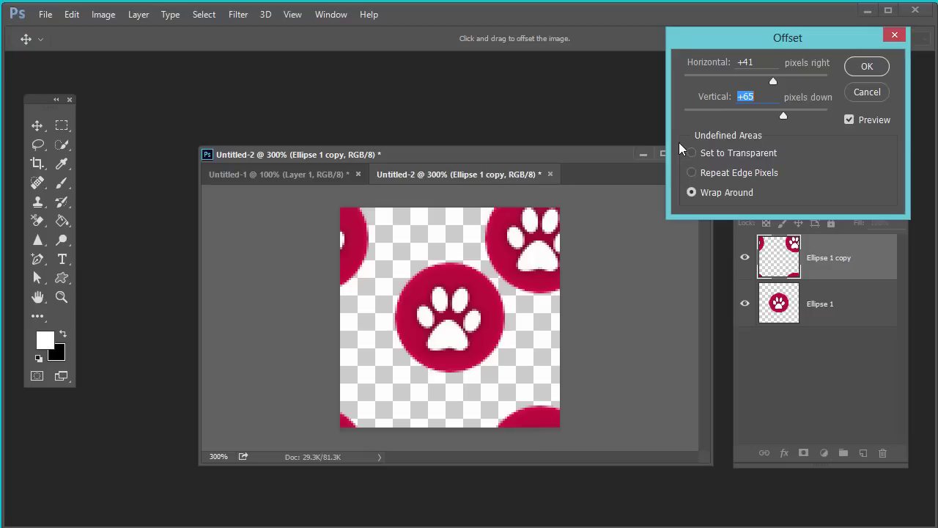
Apply a 50 px horizontal and 50 px vertical offset with Wrap Around
{"action": "key", "text": "shift+Tab"}
{"action": "type", "text": "50"}
{"action": "key", "text": "Tab"}
{"action": "type", "text": "50"}
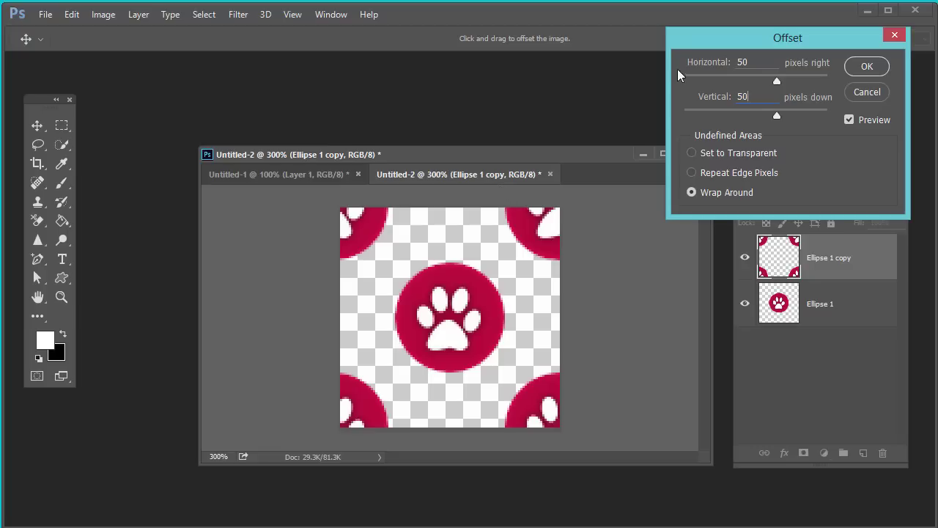
{"action": "left_click", "coordinate": [698, 57]}
{"action": "left_click", "coordinate": [738, 96]}
{"action": "left_click", "coordinate": [726, 96]}
{"action": "left_click", "coordinate": [724, 98]}
{"action": "left_click", "coordinate": [862, 71]}
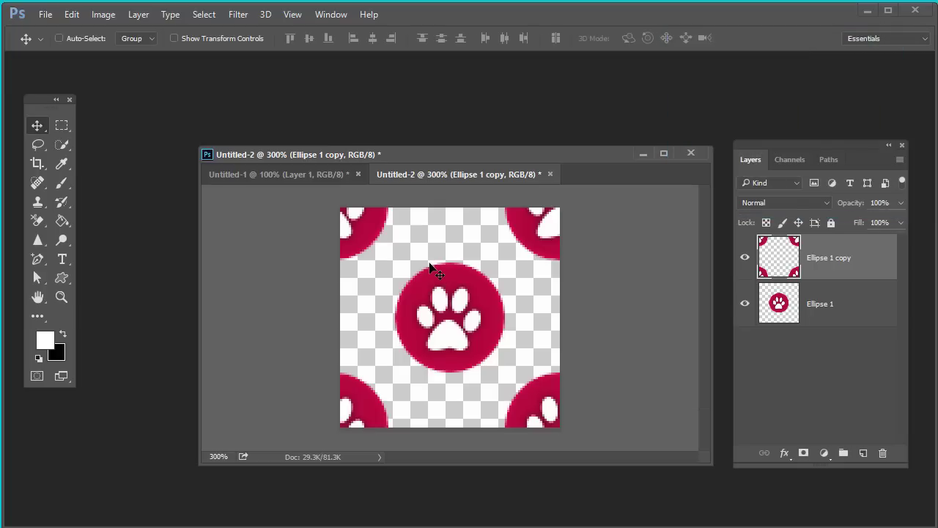
Select the whole paw tile, define it as pattern 'pattern-circle1', and minimize the Untitled-2 window
{"action": "left_click", "coordinate": [203, 14]}
{"action": "left_click", "coordinate": [206, 31]}
{"action": "left_click", "coordinate": [72, 14]}
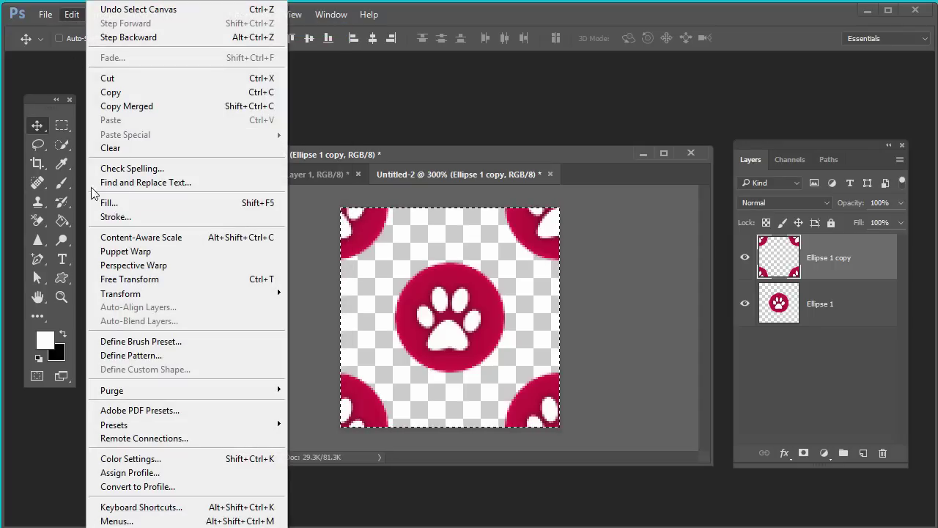
{"action": "left_click", "coordinate": [130, 355]}
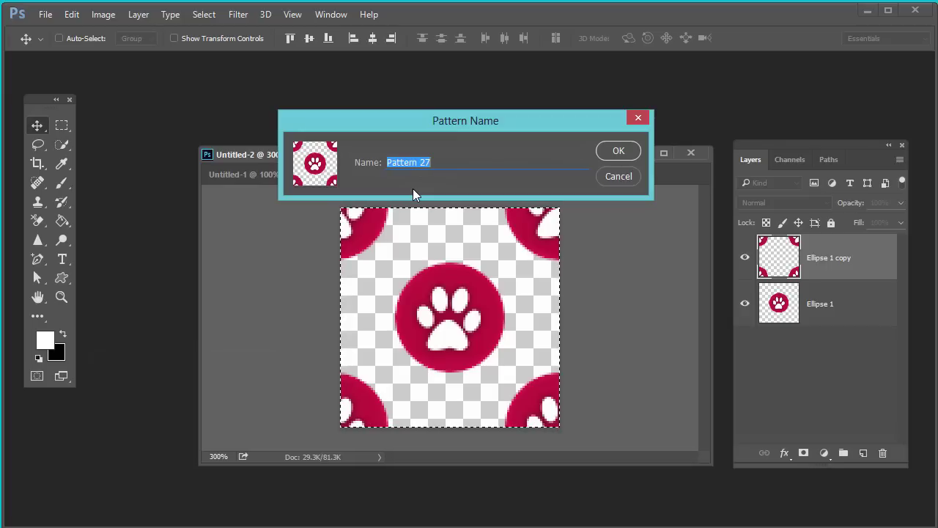
{"action": "type", "text": "pattern-circle1"}
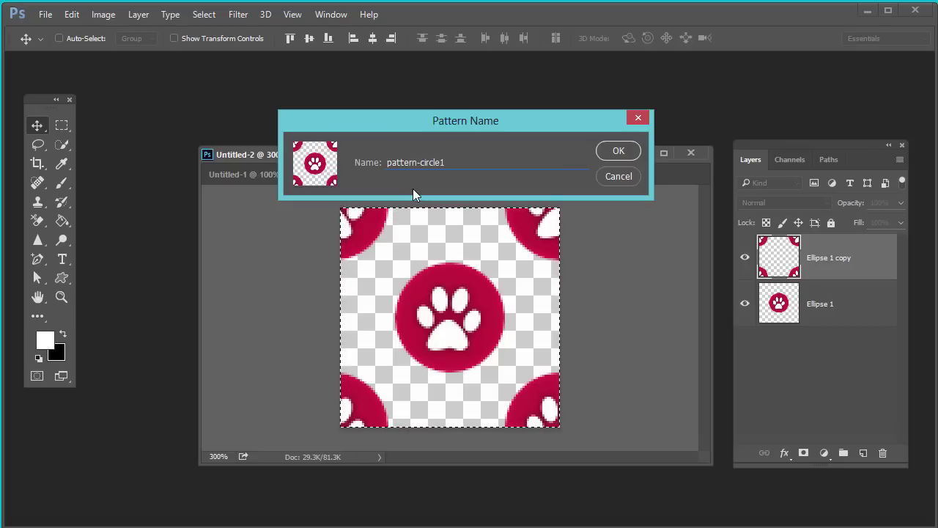
{"action": "left_click", "coordinate": [621, 150]}
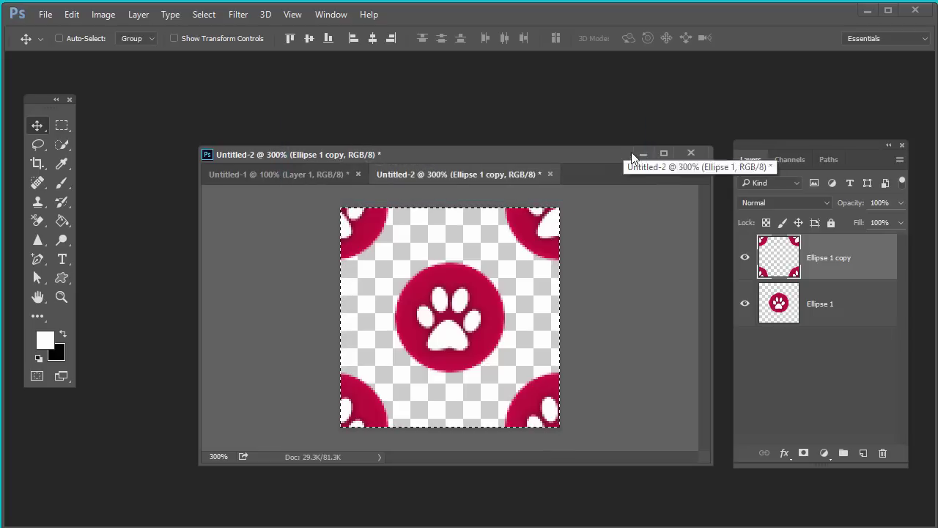
{"action": "left_click", "coordinate": [643, 153]}
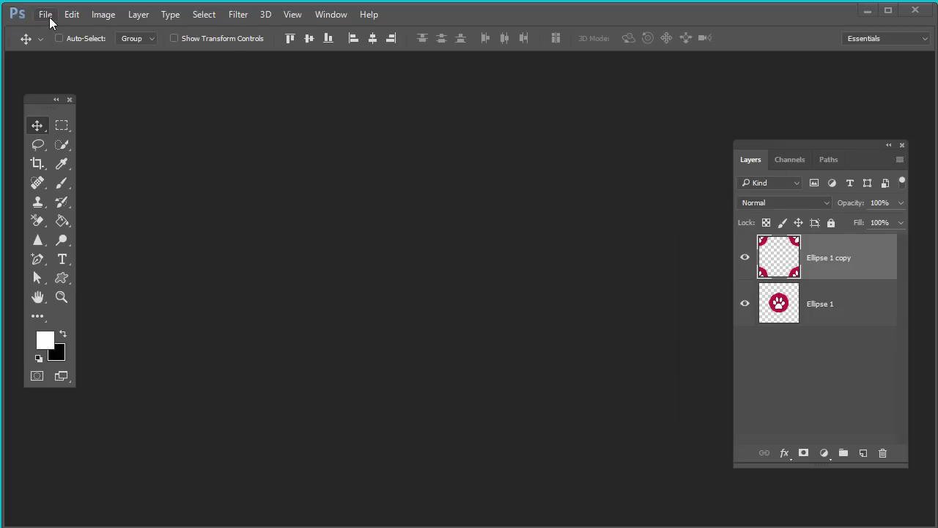
Create a new document 800 px wide and 600 px high
{"action": "left_click", "coordinate": [49, 16]}
{"action": "left_click", "coordinate": [59, 31]}
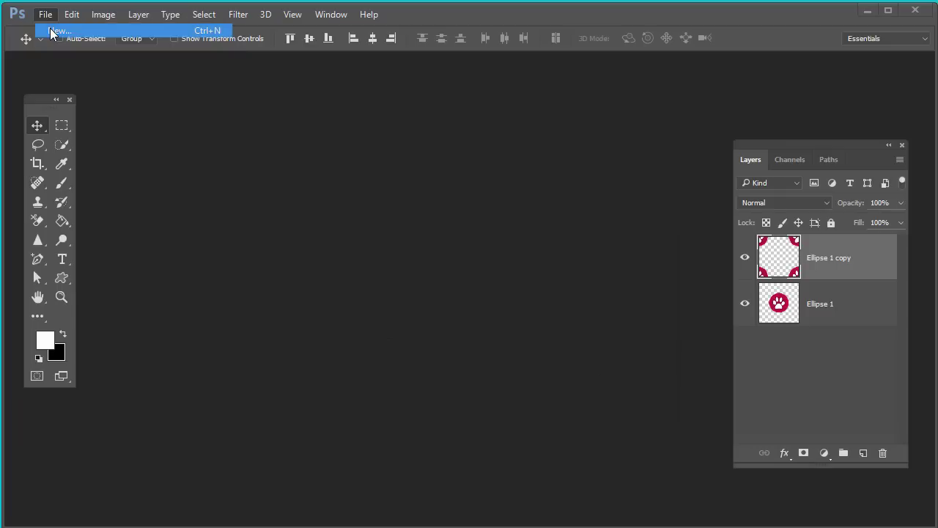
{"action": "left_click", "coordinate": [416, 248]}
{"action": "type", "text": "800"}
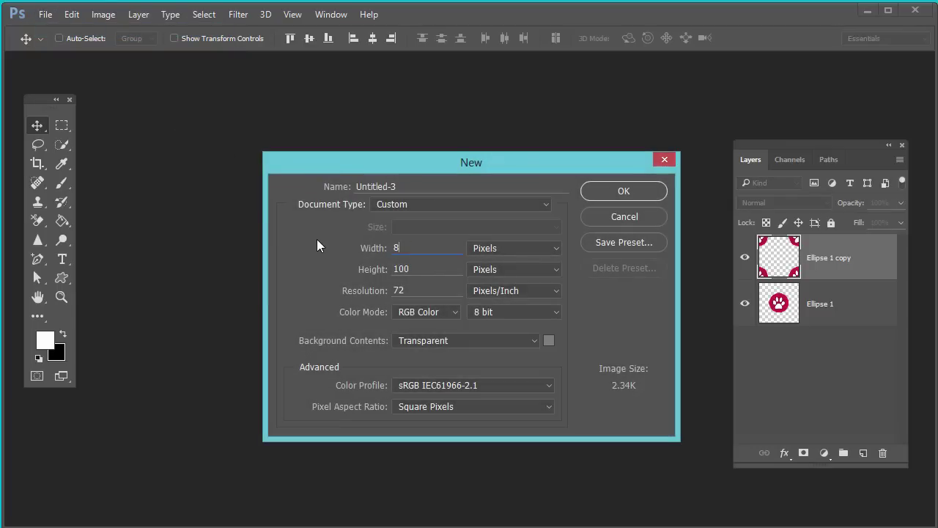
{"action": "key", "text": "Tab"}
{"action": "type", "text": "600"}
{"action": "key", "text": "Return"}
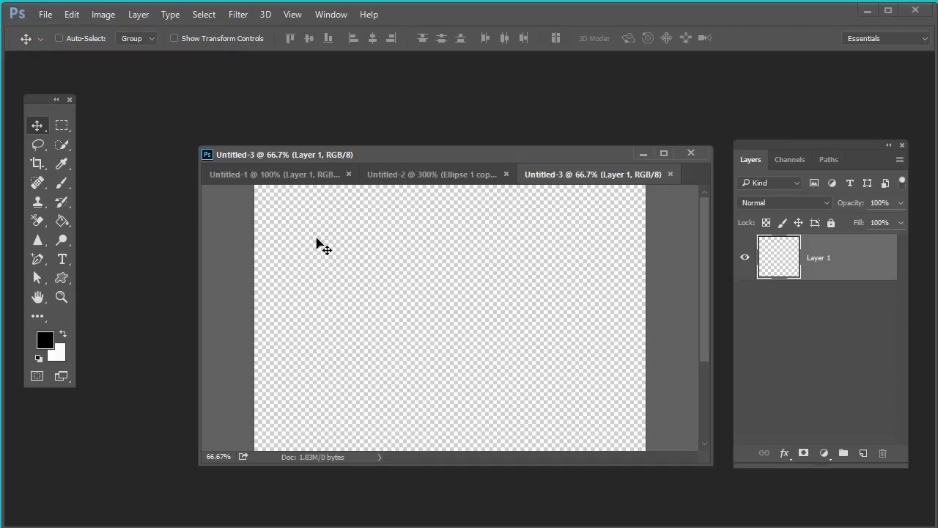
Fill the new layer with white and view the canvas at actual size
{"action": "key", "text": "alt+BackSpace"}
{"action": "key", "text": "ctrl+1"}
{"action": "right_click", "coordinate": [815, 259]}
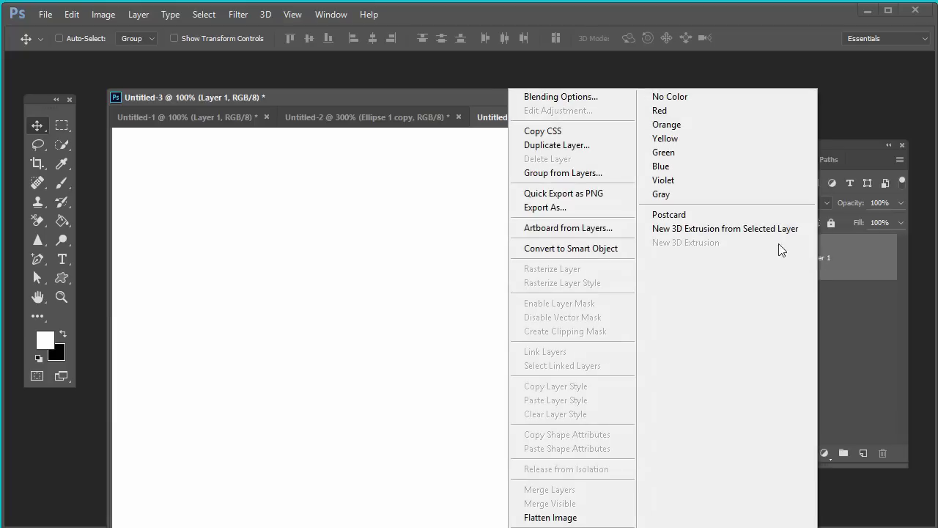
Add a Pattern Overlay layer style using the pattern-circle1 paw pattern
{"action": "left_click", "coordinate": [587, 101]}
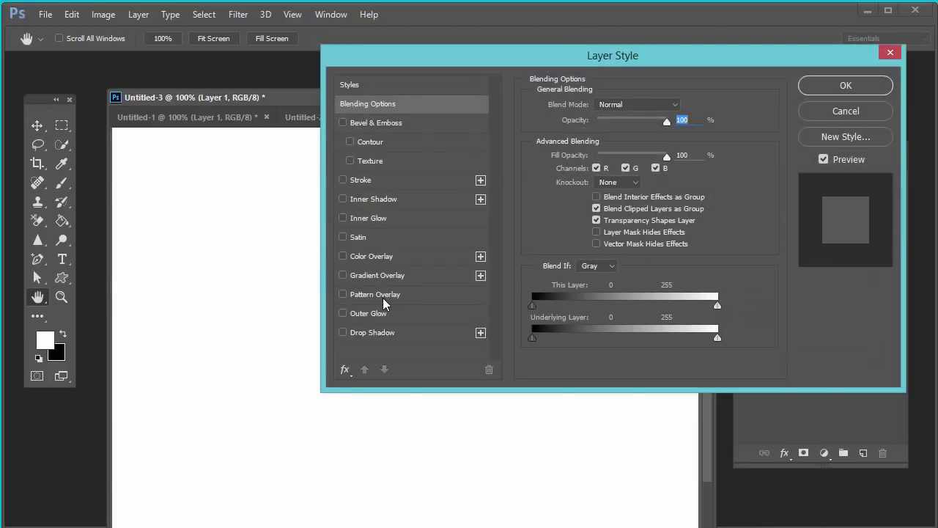
{"action": "left_click", "coordinate": [383, 296]}
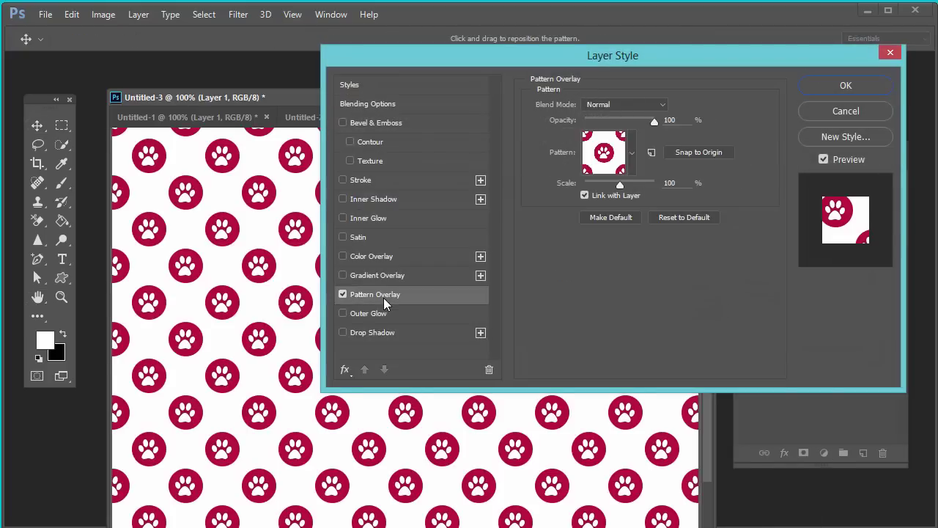
{"action": "left_click", "coordinate": [632, 152]}
{"action": "left_click", "coordinate": [586, 207]}
{"action": "left_click_drag", "start_coordinate": [751, 69], "coordinate": [716, 38]}
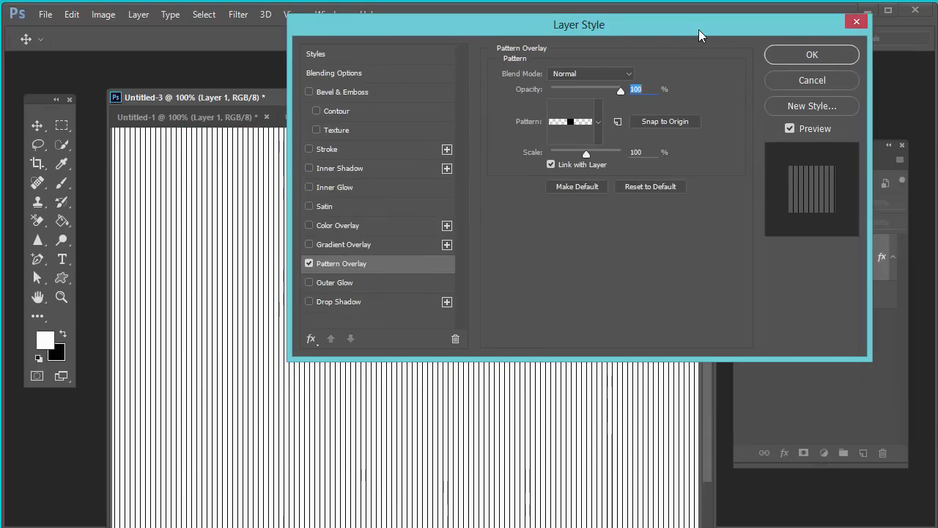
{"action": "left_click", "coordinate": [598, 123]}
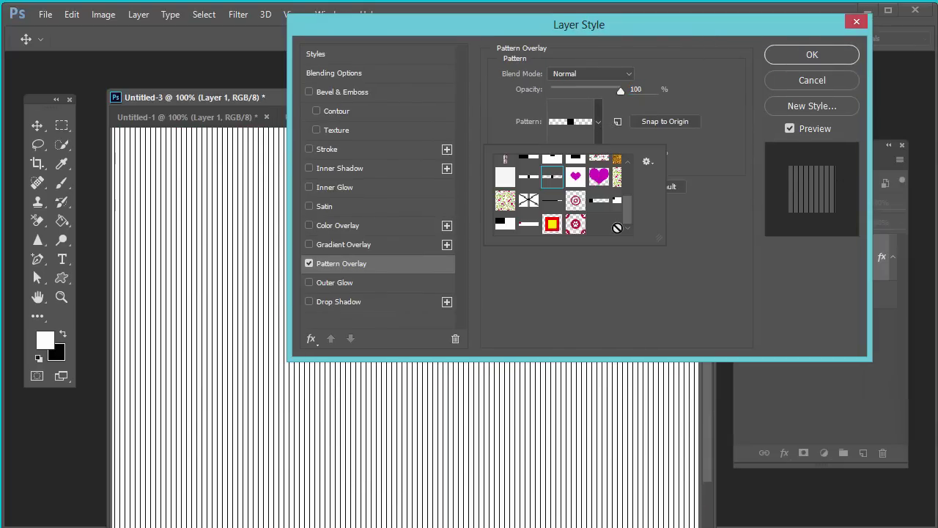
{"action": "left_click", "coordinate": [575, 224]}
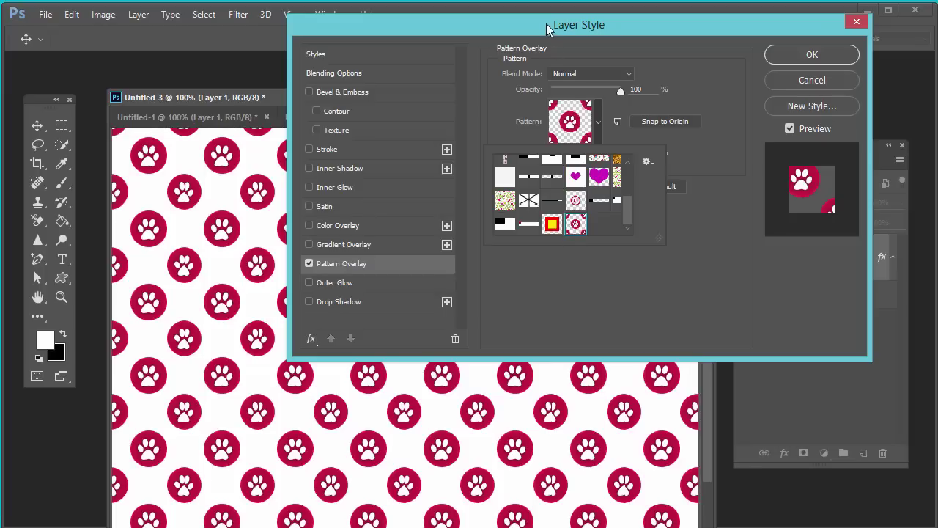
Set the overlay scale to 100%, lower its opacity slightly, and apply the style
{"action": "left_click_drag", "start_coordinate": [548, 29], "coordinate": [818, 69]}
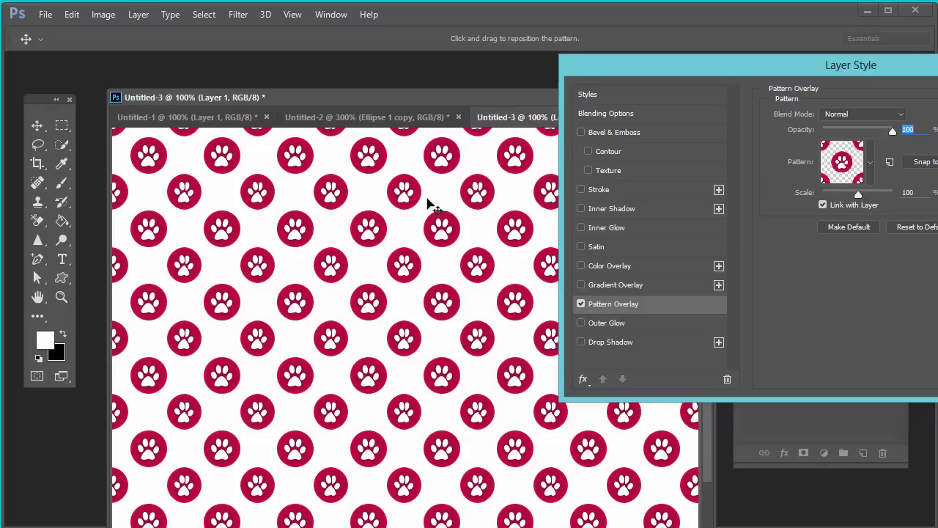
{"action": "left_click_drag", "start_coordinate": [795, 72], "coordinate": [629, 72]}
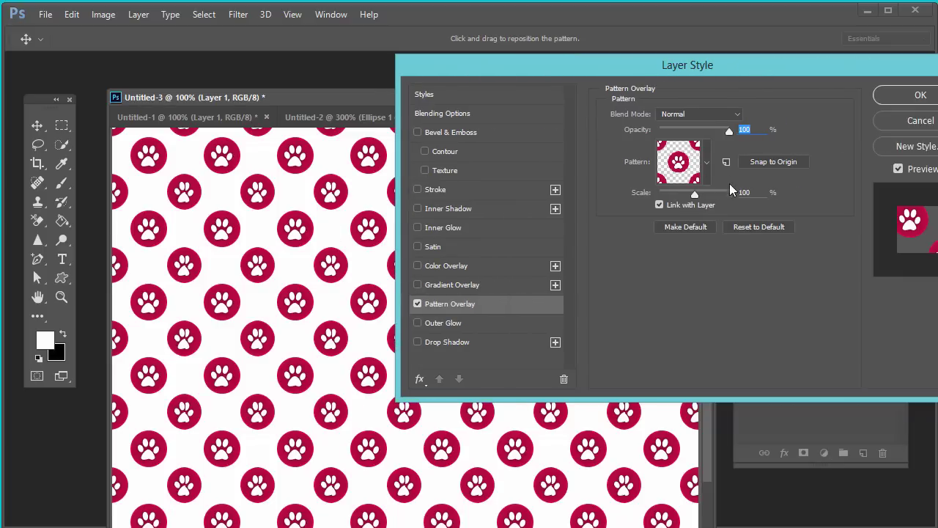
{"action": "mouse_move", "coordinate": [695, 195]}
{"action": "left_mouse_down"}
{"action": "mouse_move", "coordinate": [673, 193]}
{"action": "mouse_move", "coordinate": [709, 200]}
{"action": "mouse_move", "coordinate": [688, 195]}
{"action": "left_mouse_up"}
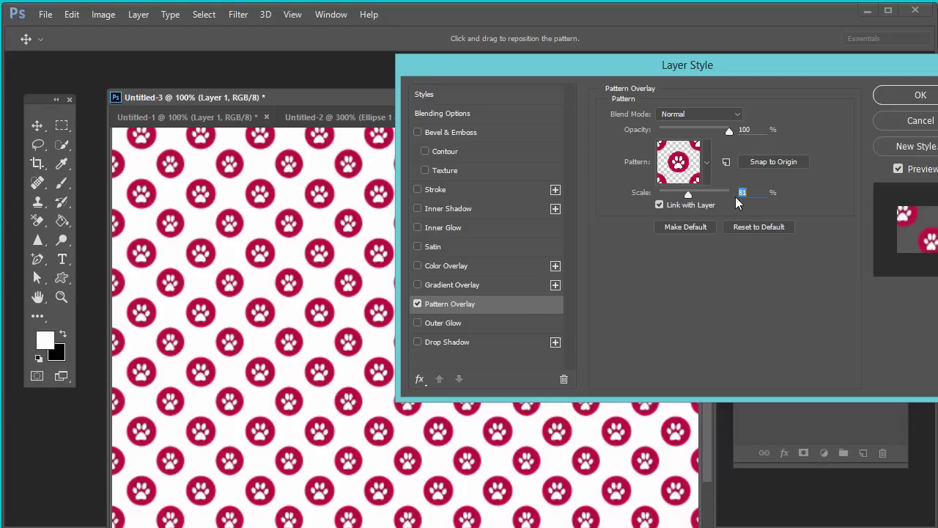
{"action": "type", "text": "100"}
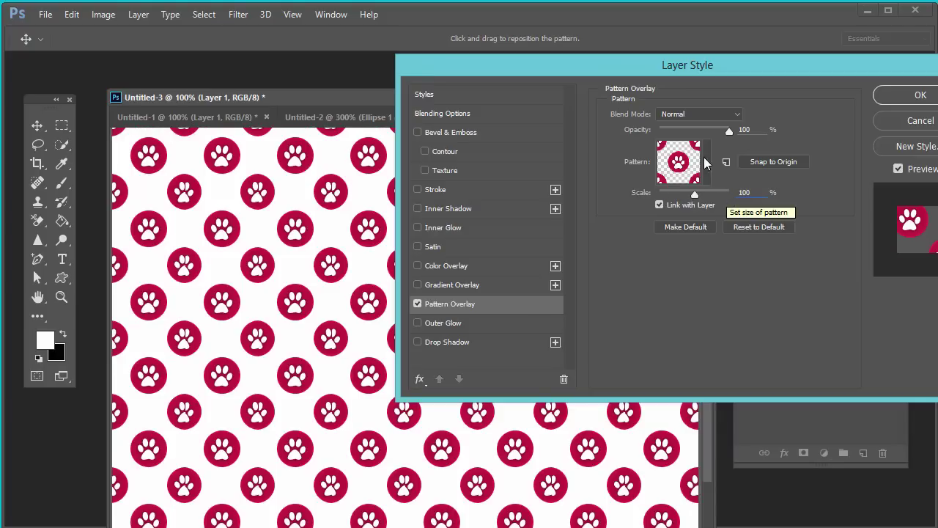
{"action": "left_click_drag", "start_coordinate": [729, 131], "coordinate": [729, 152]}
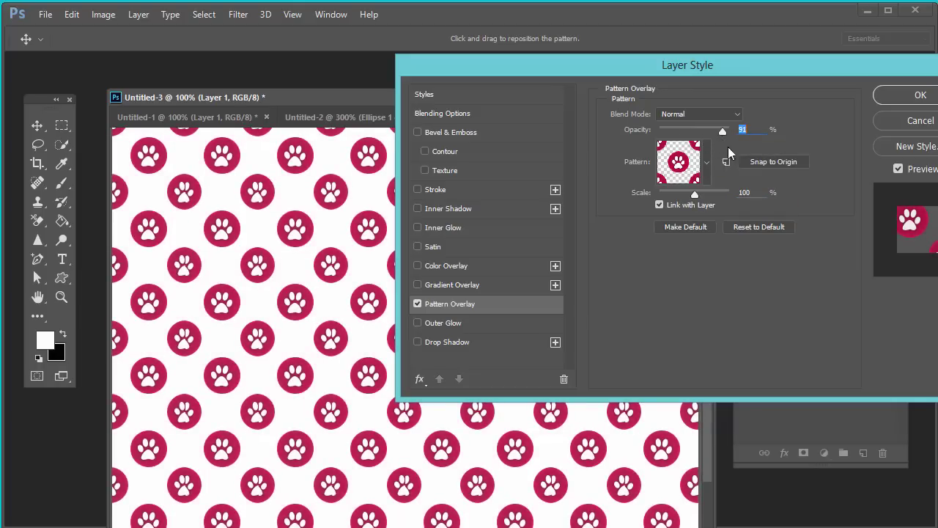
{"action": "left_click", "coordinate": [917, 98]}
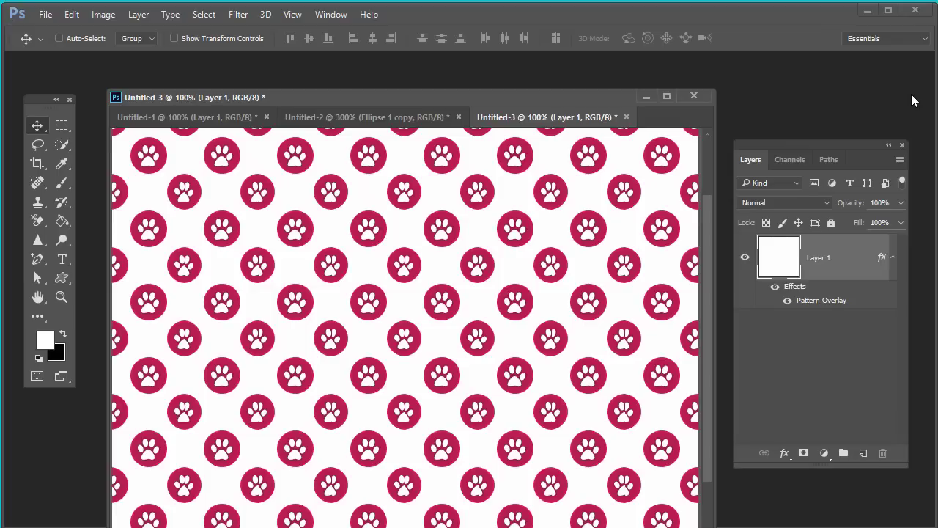
Move the Untitled-3 window up slightly and widen it to show more of the paw pattern
{"action": "left_click_drag", "start_coordinate": [574, 94], "coordinate": [579, 76]}
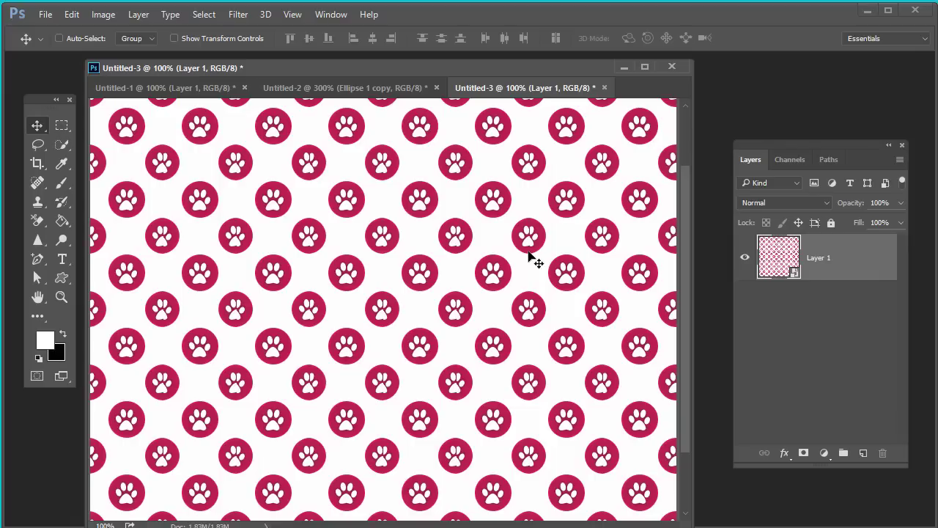
{"action": "left_click_drag", "start_coordinate": [687, 523], "coordinate": [751, 520]}
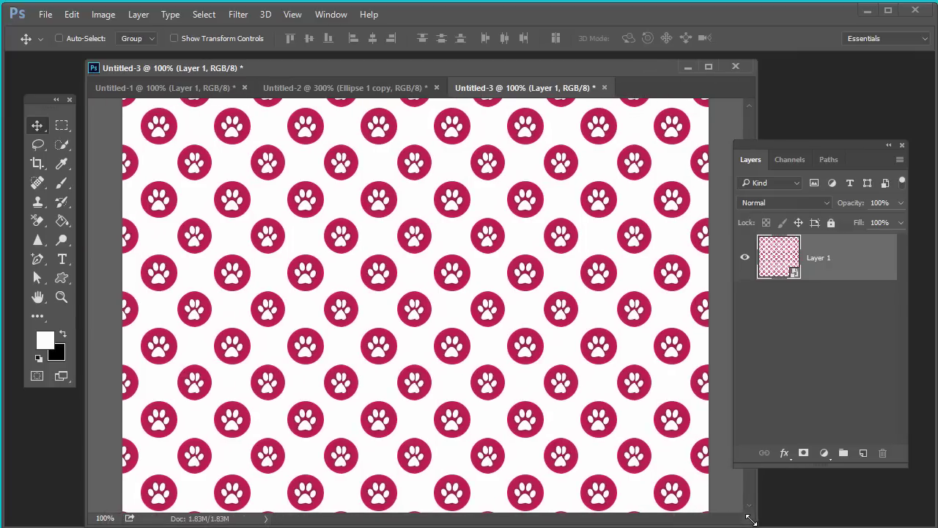